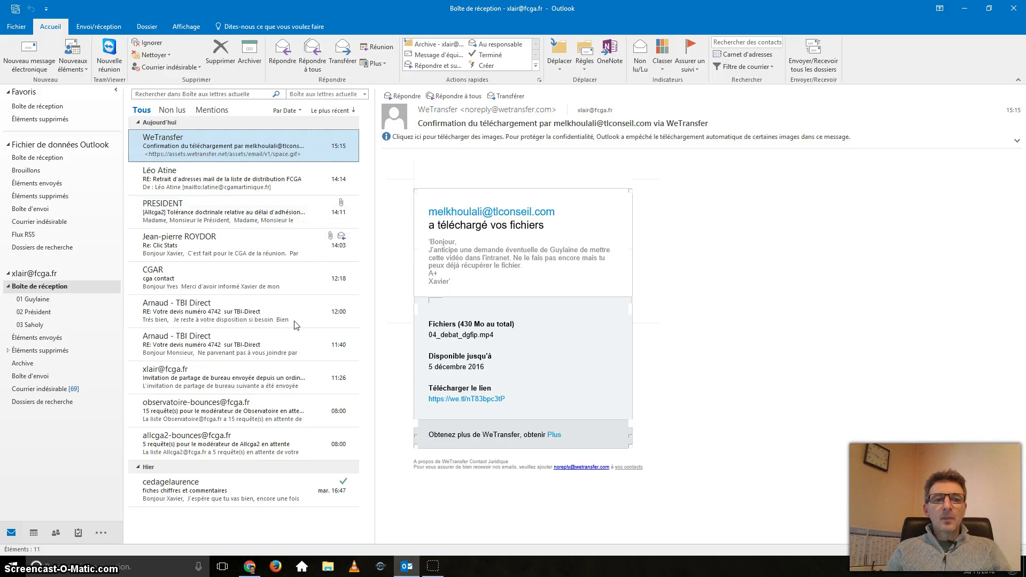
Step: Create a new message to your own address with subject TEST and list recent files to attach
key(ctrl+n)
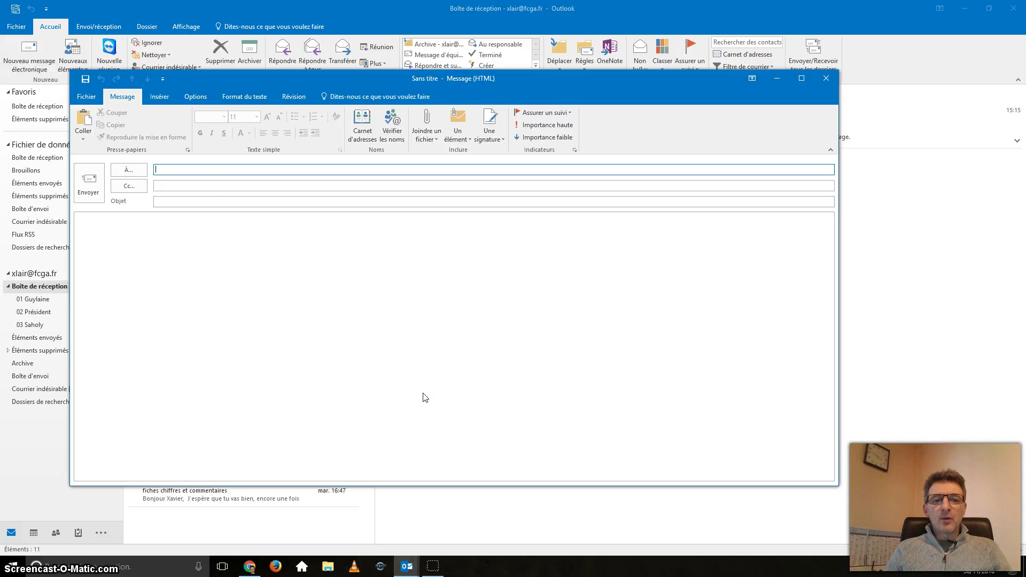
text(xl)
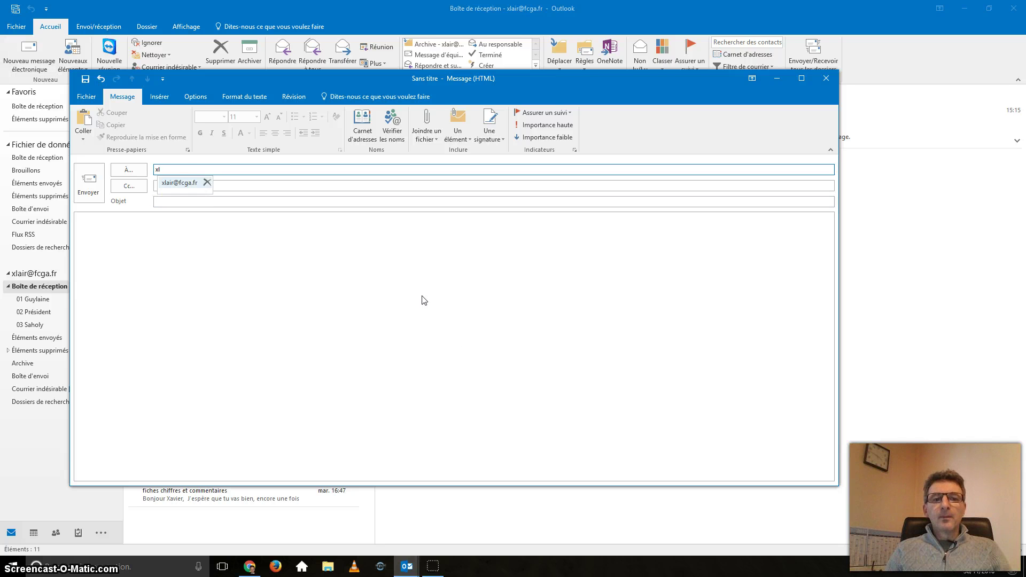
key(Return)
key(Tab)
key(Tab)
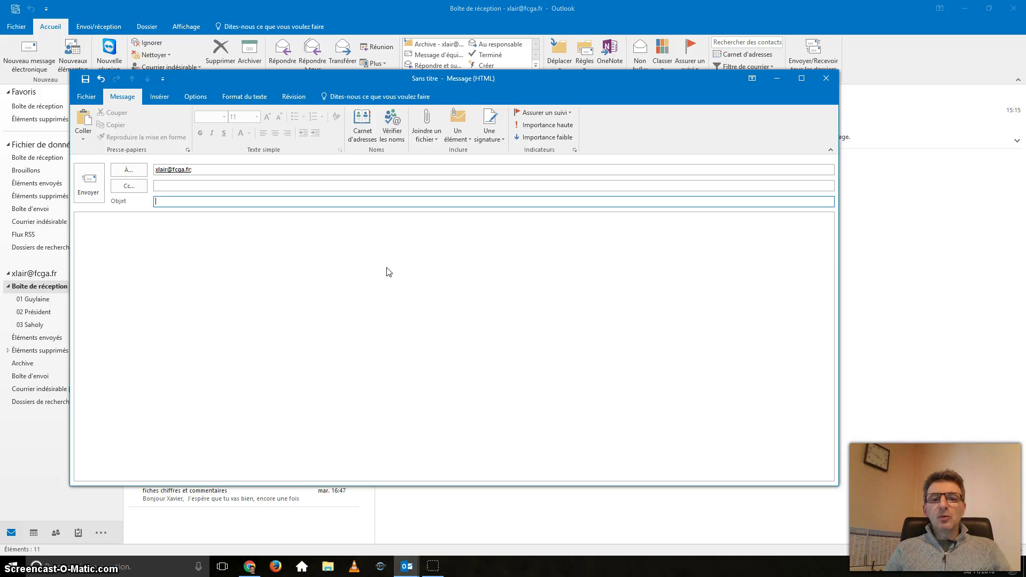
text(TEST)
key(Tab)
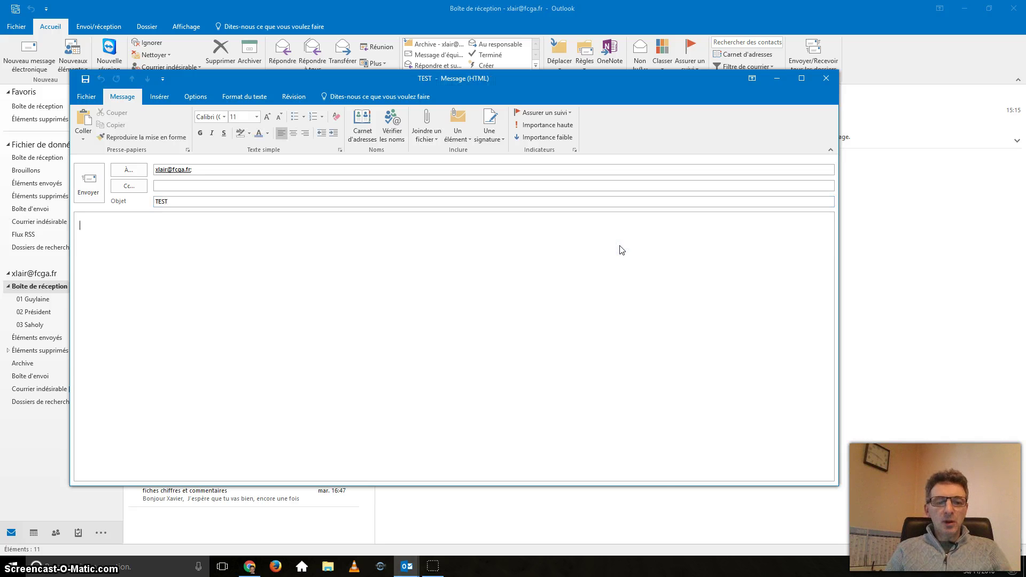
click(427, 127)
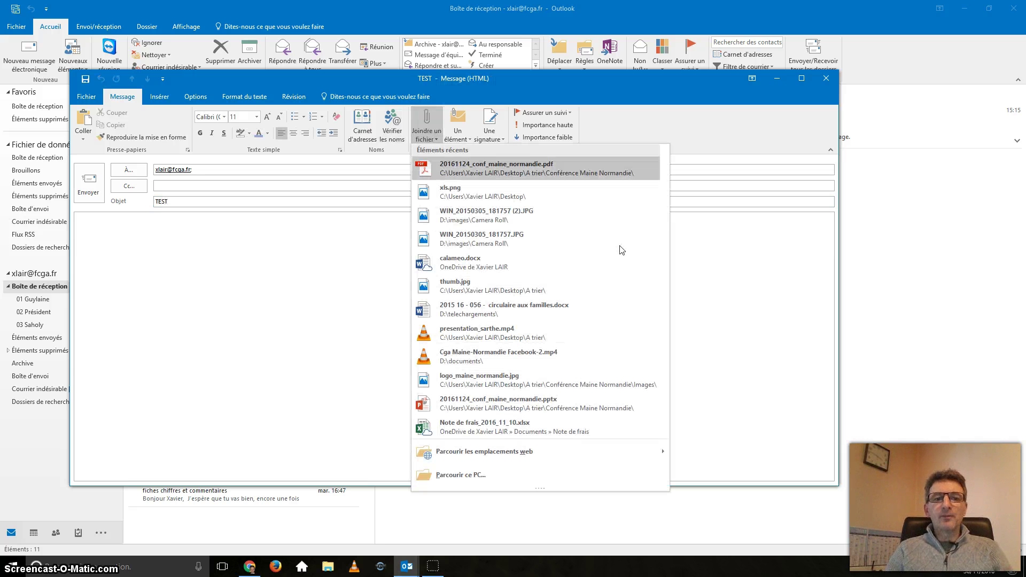
Step: Close the recent-files list without attaching any file
click(399, 290)
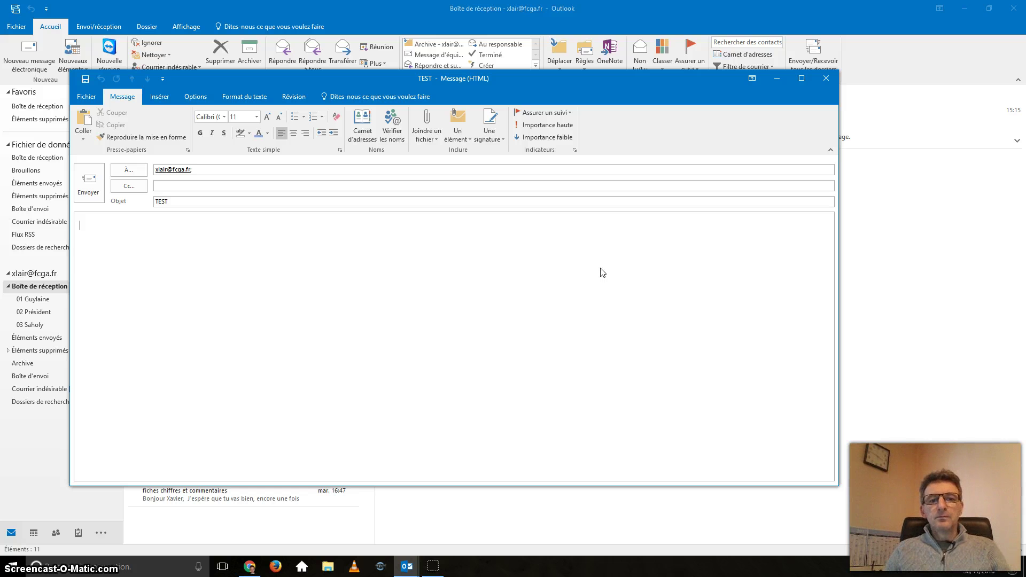
click(520, 301)
click(388, 287)
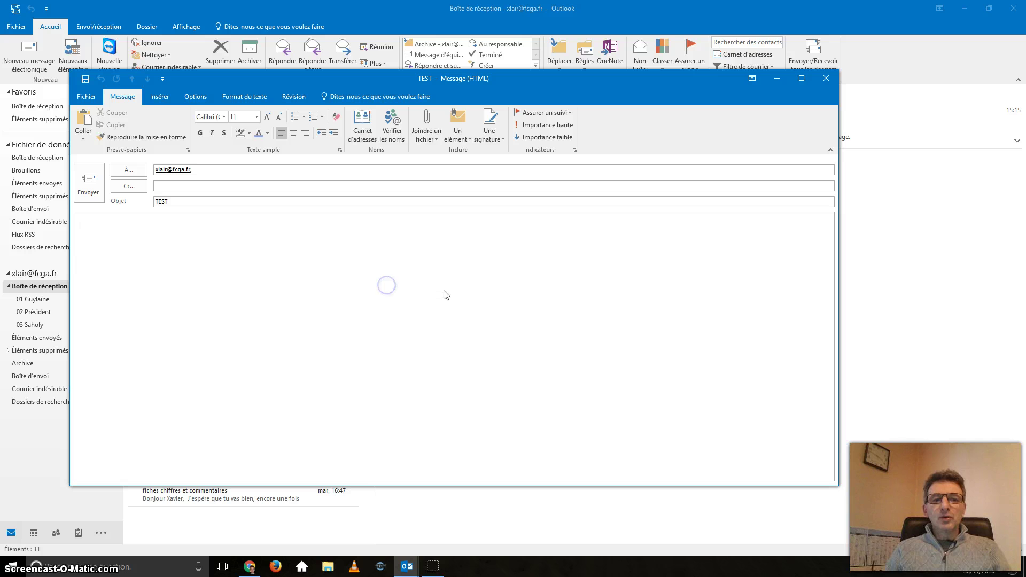
click(618, 247)
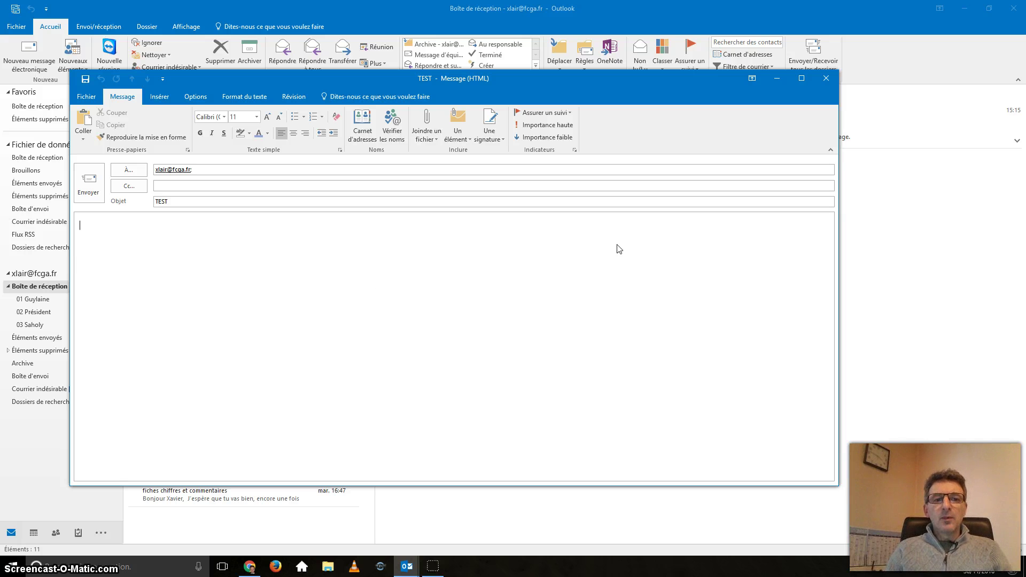
click(522, 278)
click(388, 285)
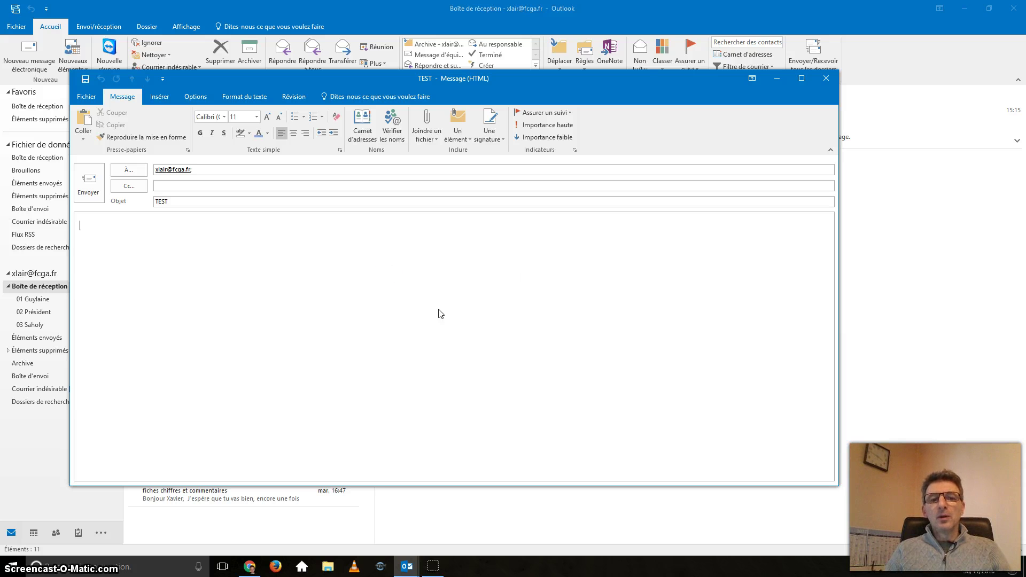
Step: Put the caret back in the empty message body
click(582, 370)
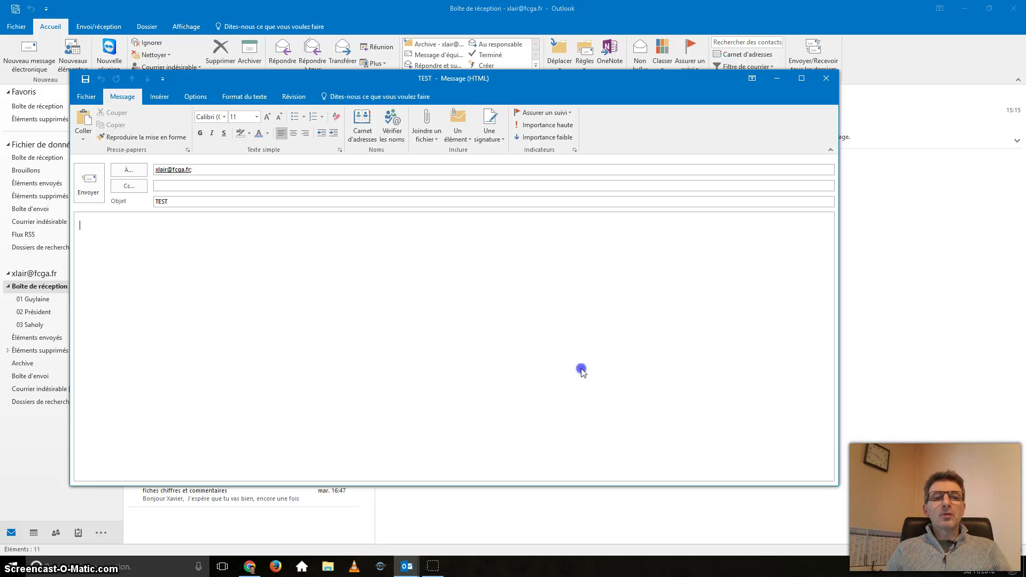
click(227, 201)
key(Tab)
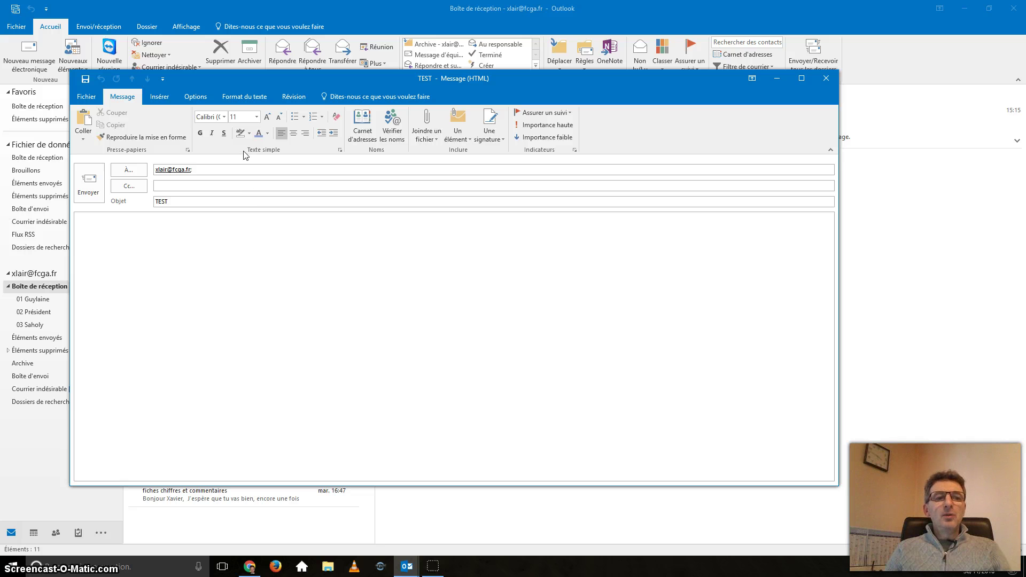
right_click(219, 207)
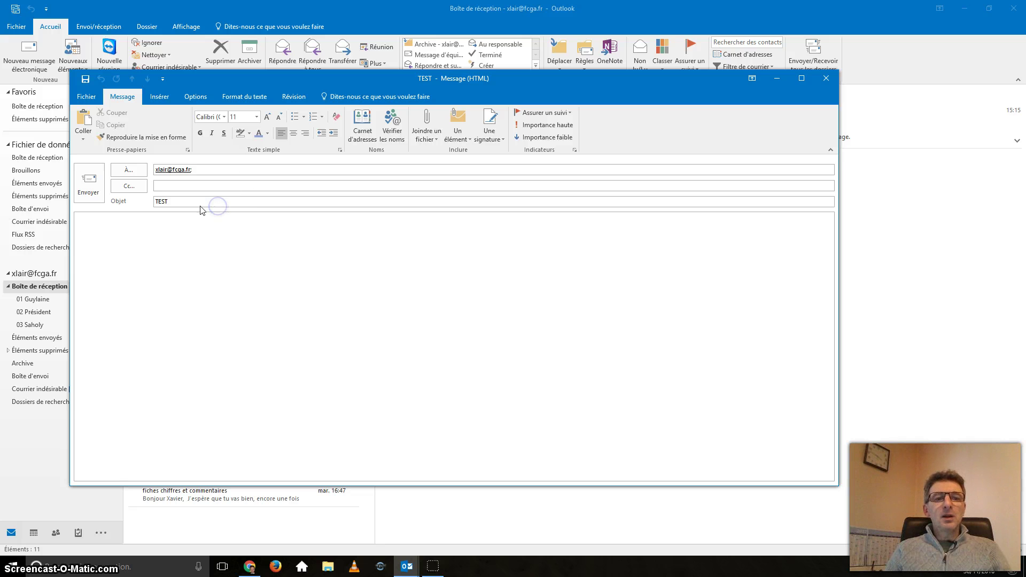
click(201, 207)
Step: Open File Explorer on the OneDrive folder
click(373, 317)
key(super+e)
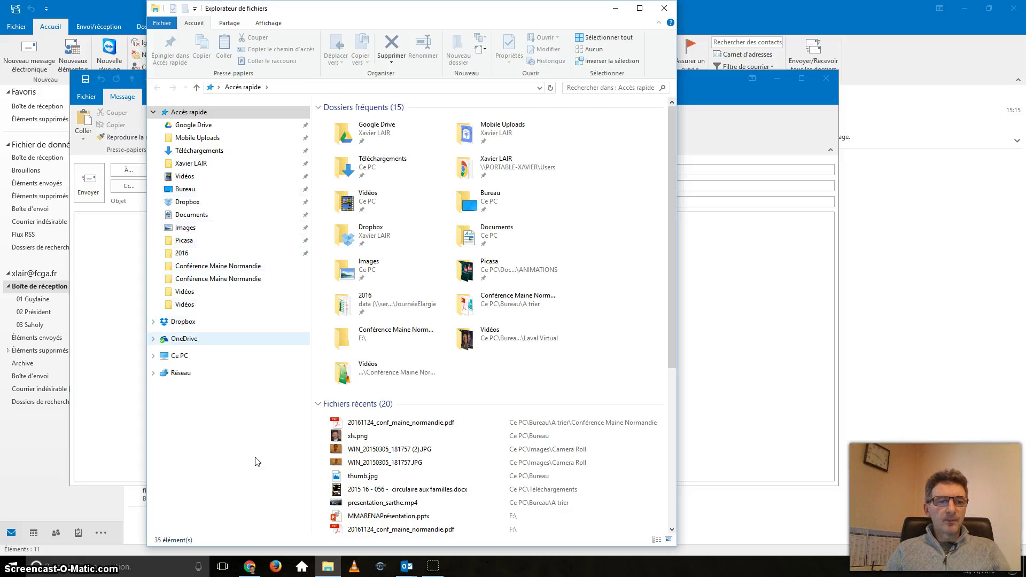
click(249, 339)
click(217, 411)
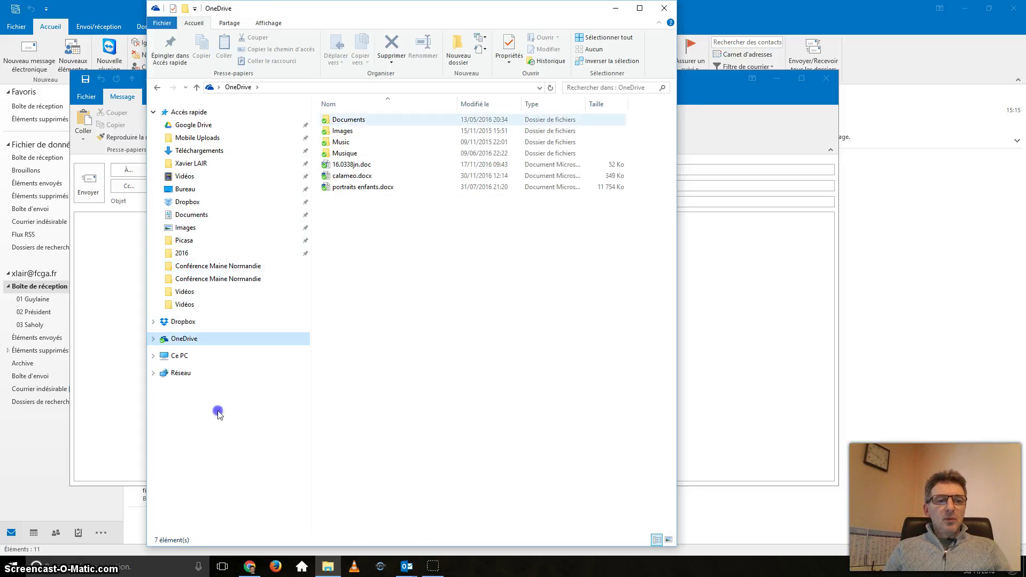
click(219, 411)
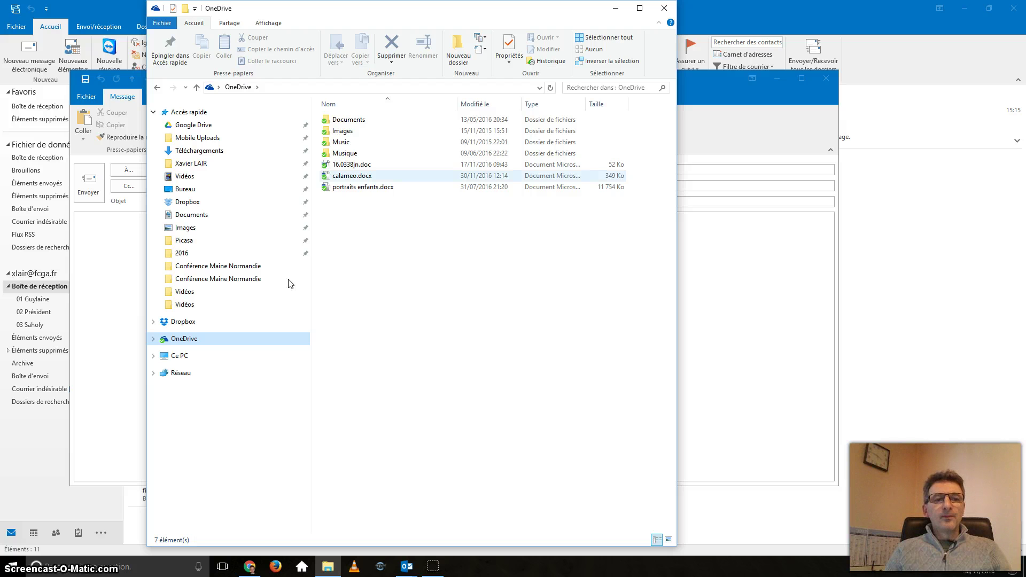
Step: Copy a OneDrive sharing link for calameo.docx and return to the TEST draft
click(352, 176)
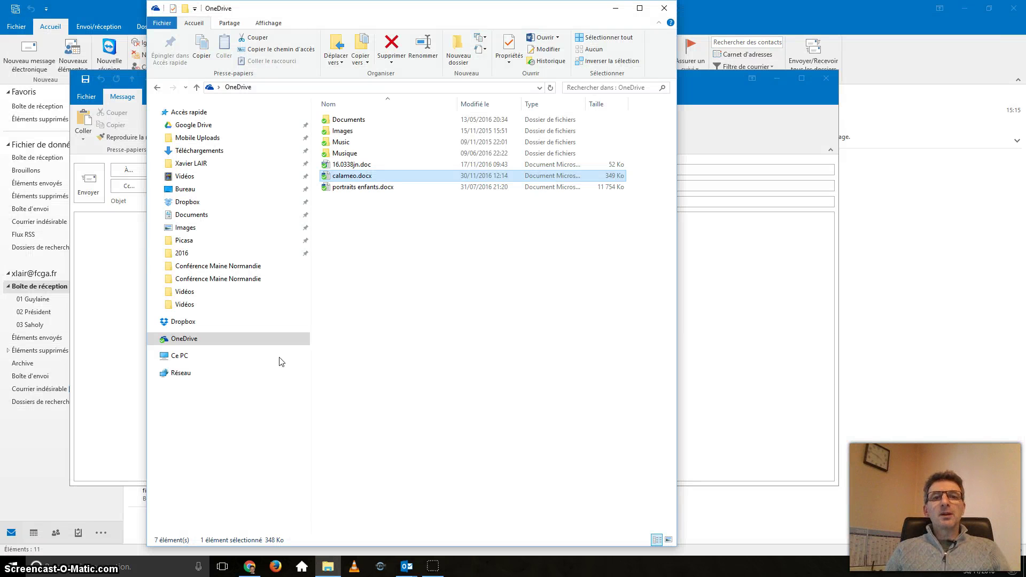
key(shift+F10)
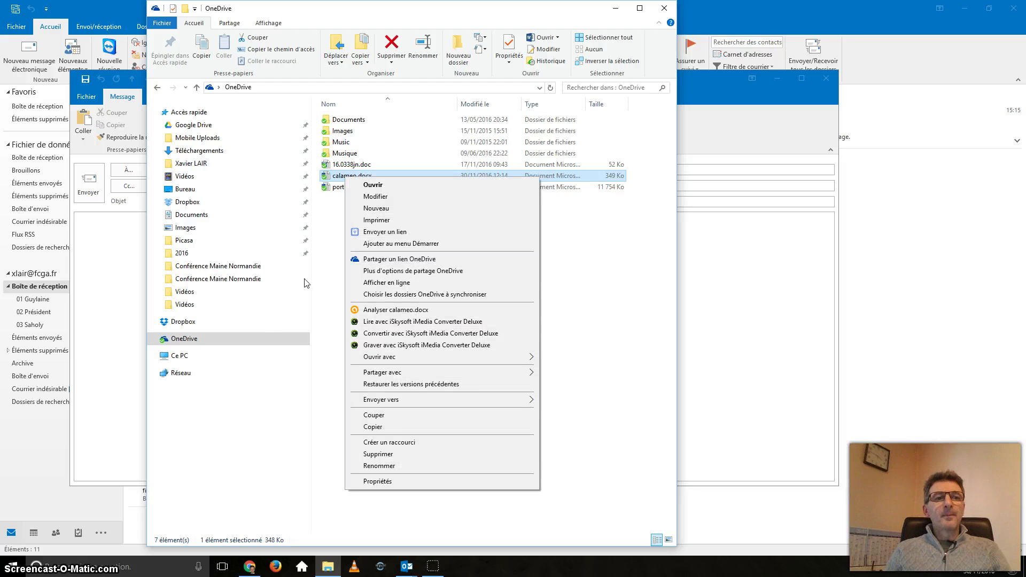
key(Down)
key(Down)
key(Down)
key(Down)
key(Down)
key(Down)
key(Down)
key(Down)
key(Up)
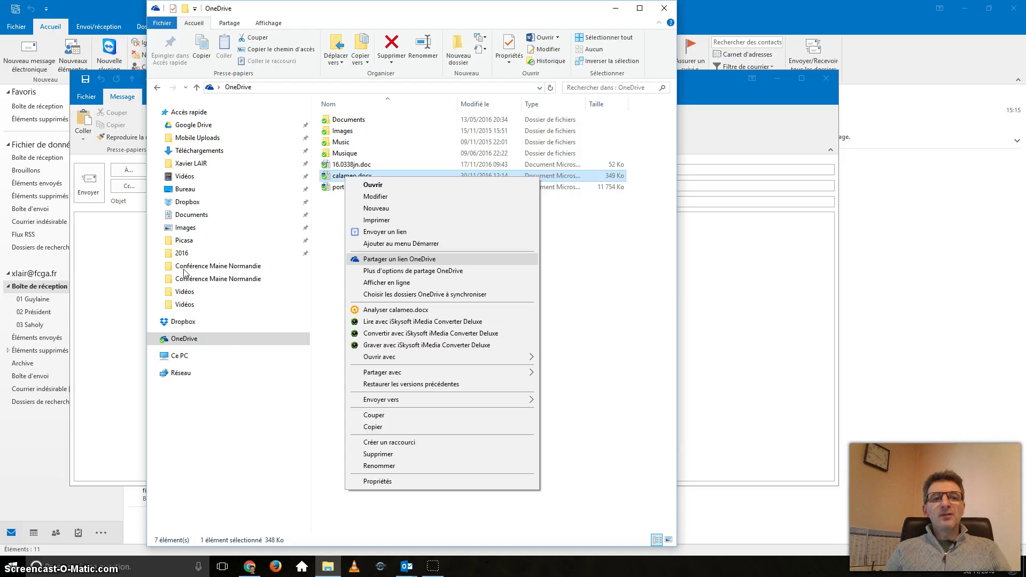
key(Return)
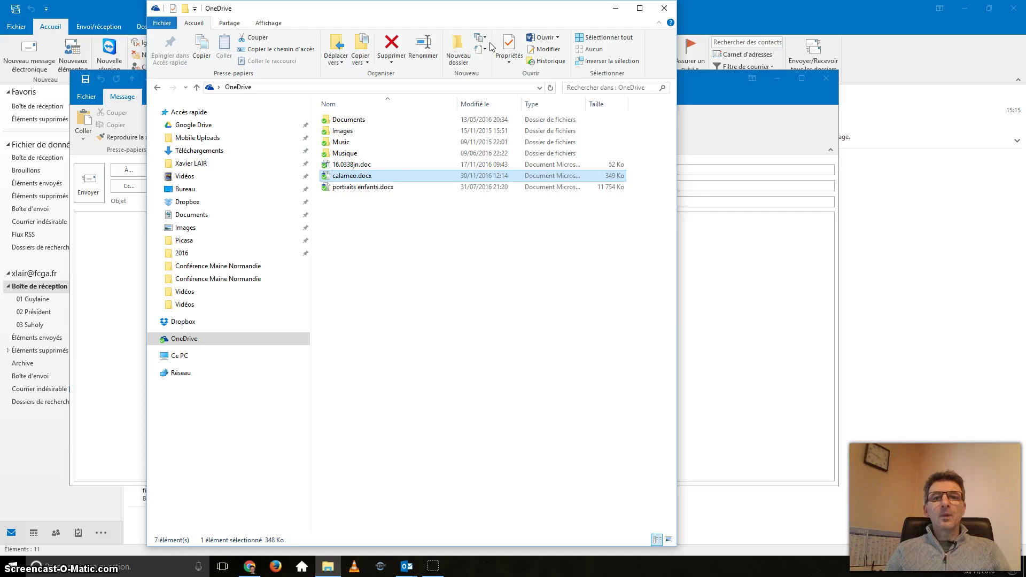
key(alt+Tab)
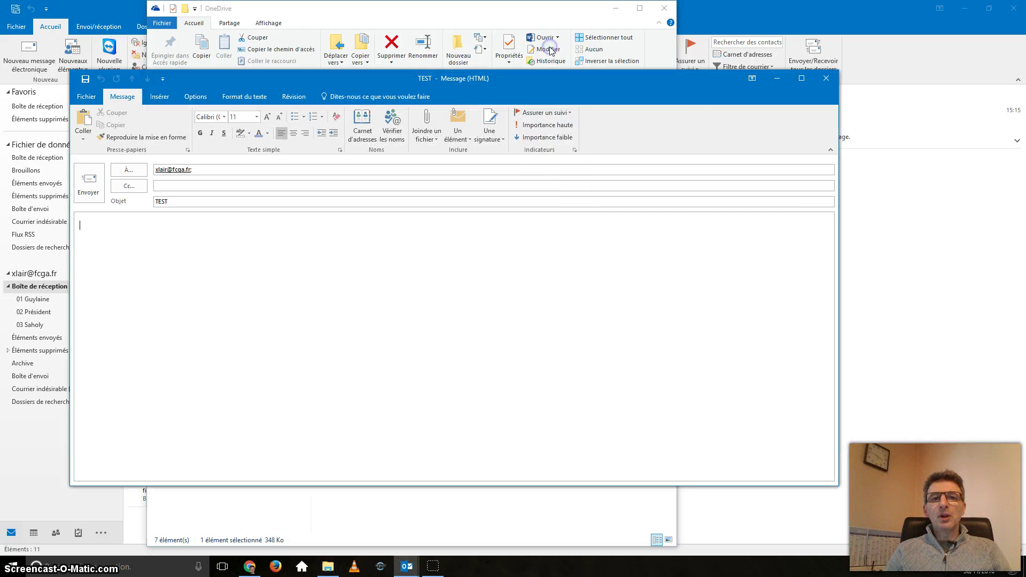
Step: Paste the OneDrive link, then write 'Bonjour,', 'Je mets à ta disposition ce fichier.' and 'Peux-tu me dire ce que tu en penses' above it
key(Return)
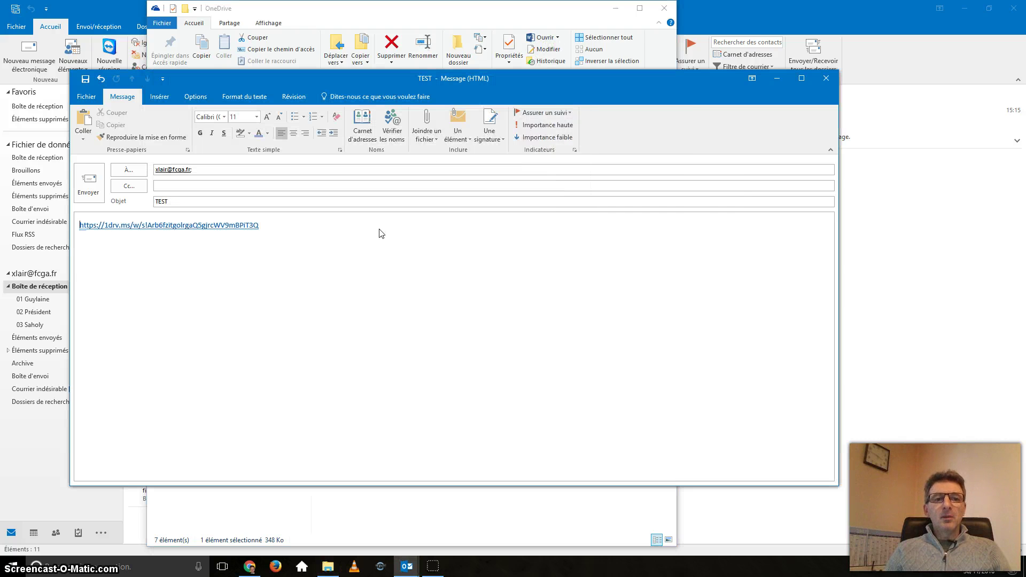
key(Return)
key(Up)
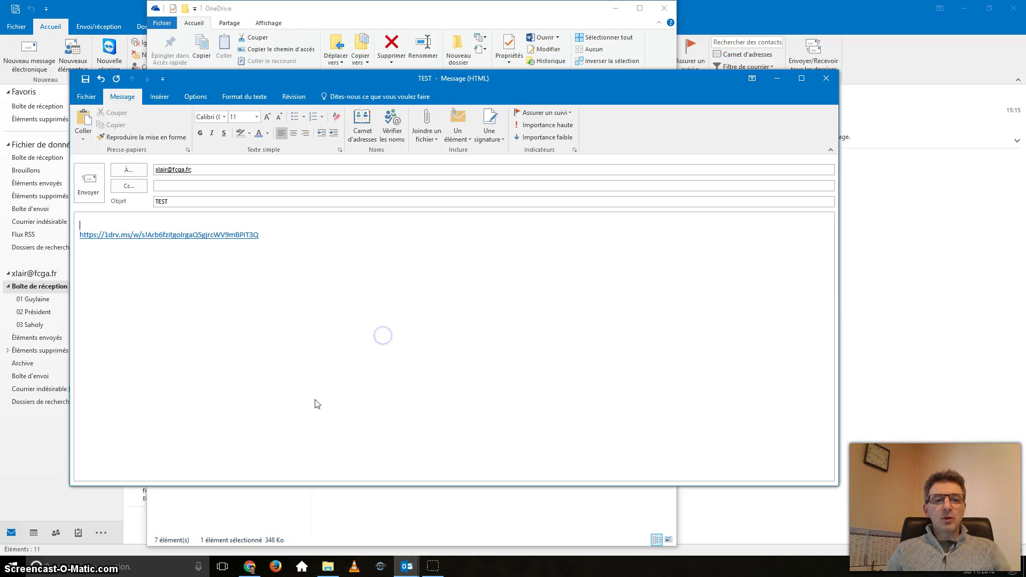
text(Bonjour,)
key(Return)
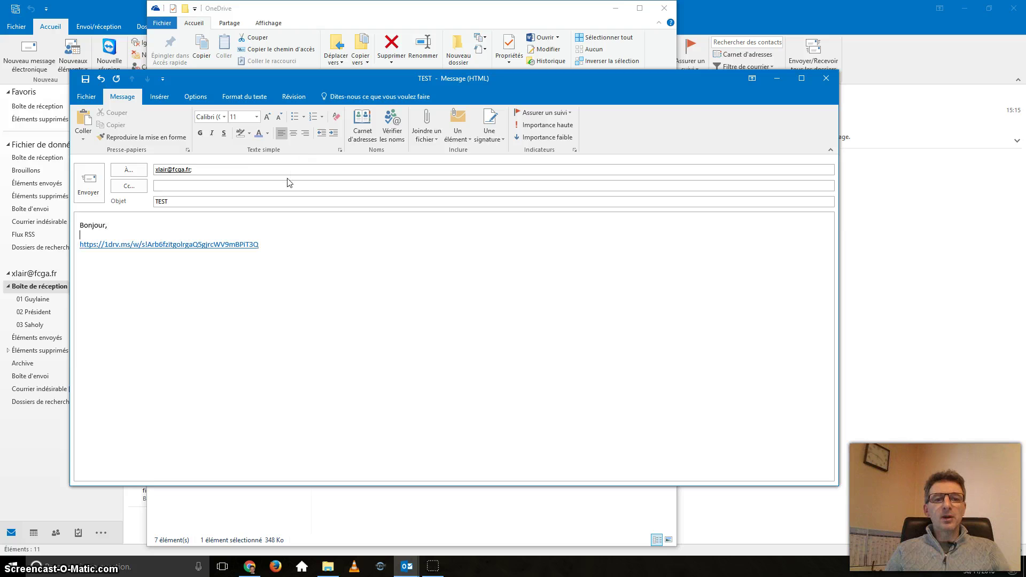
text(Je mets à ta d)
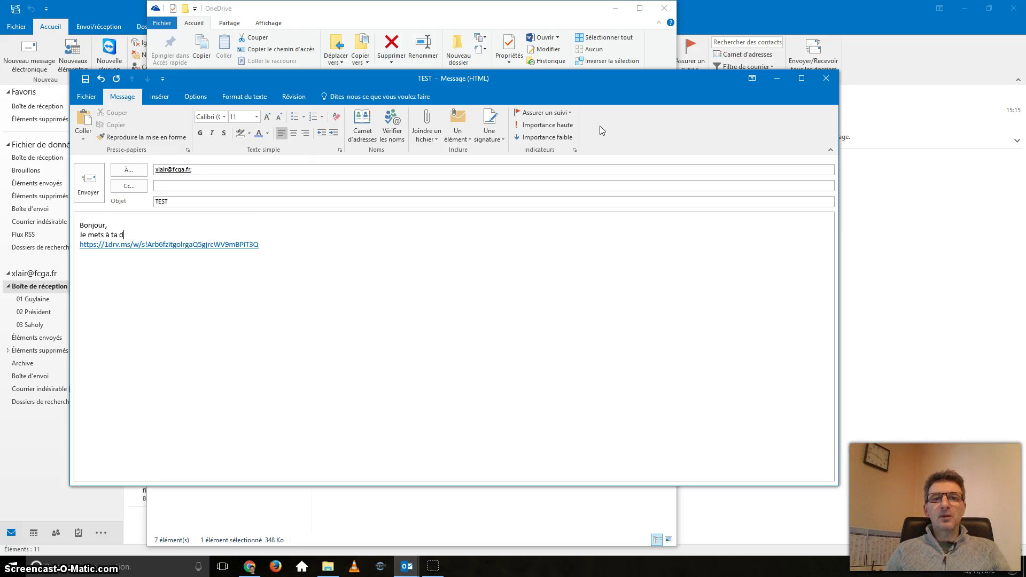
text(isposition ce fich)
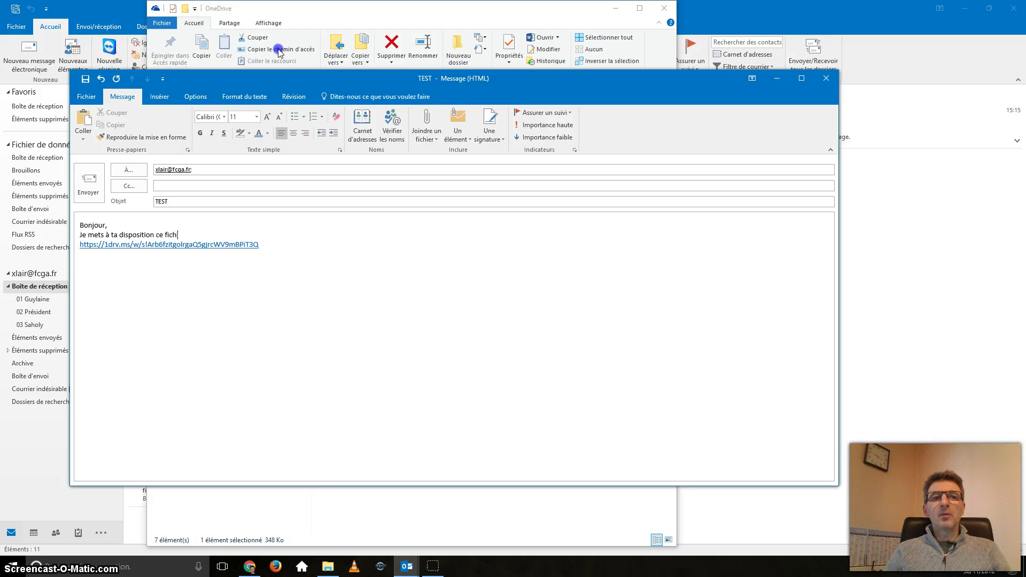
text(ier.)
key(Return)
text(Peu)
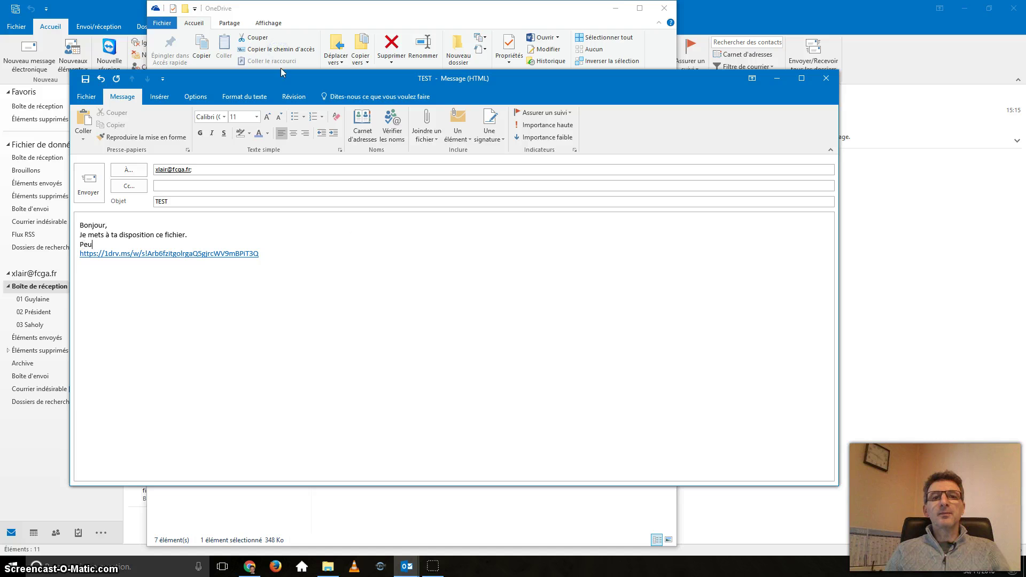
text(x-tu me dire)
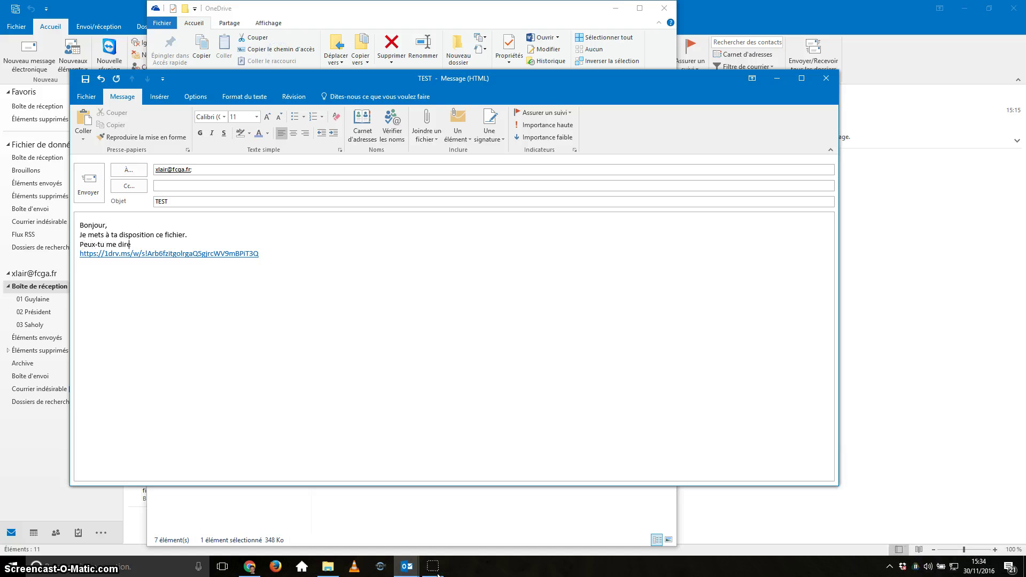
text( ce qu)
text(e tu en penses)
text(Xa)
Step: Tidy the blank lines above the link and complete the line 'Cliquer ICI pour le télécharger'
key(Return)
key(Return)
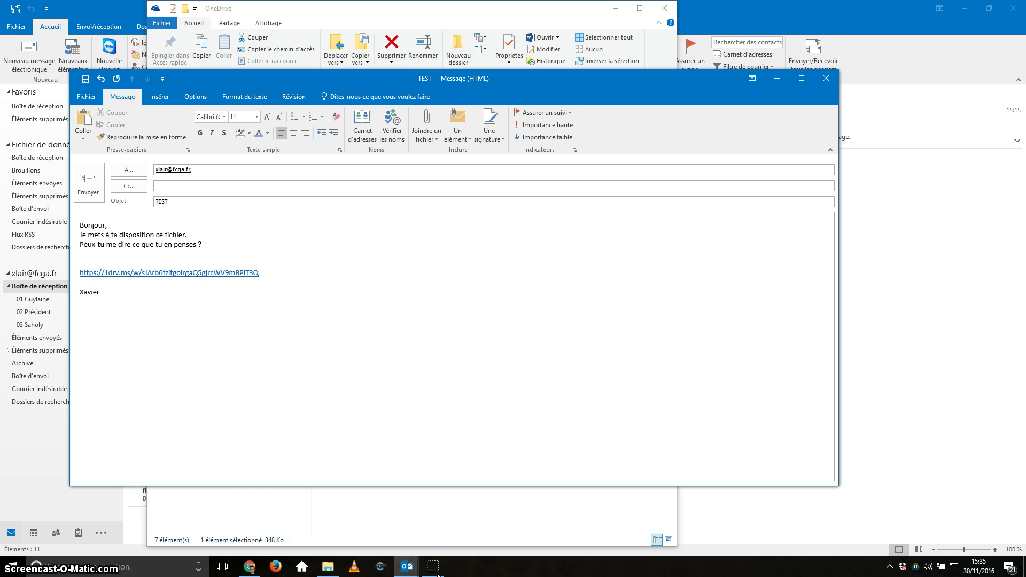
key(BackSpace)
key(BackSpace)
key(Return)
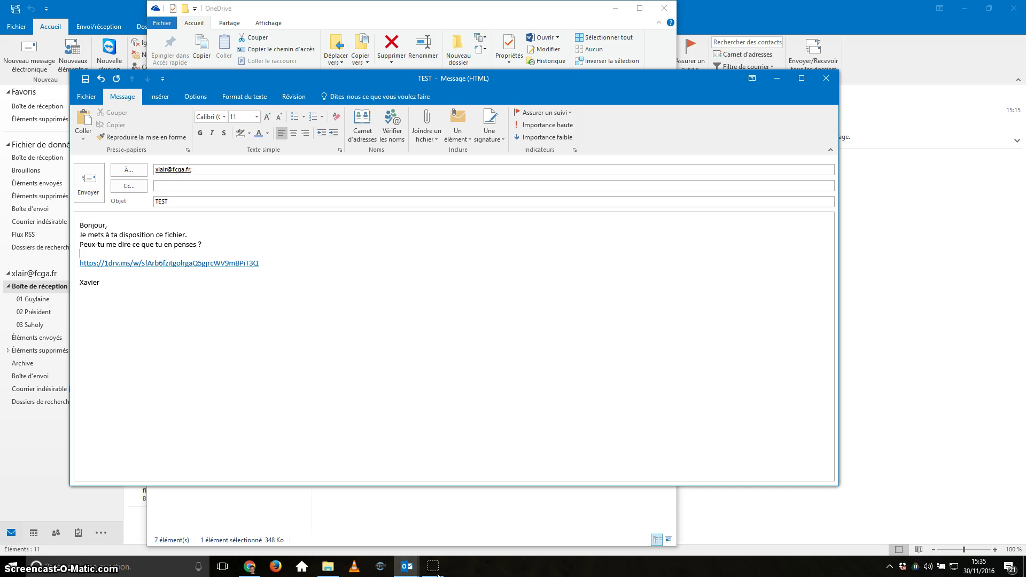
key(Return)
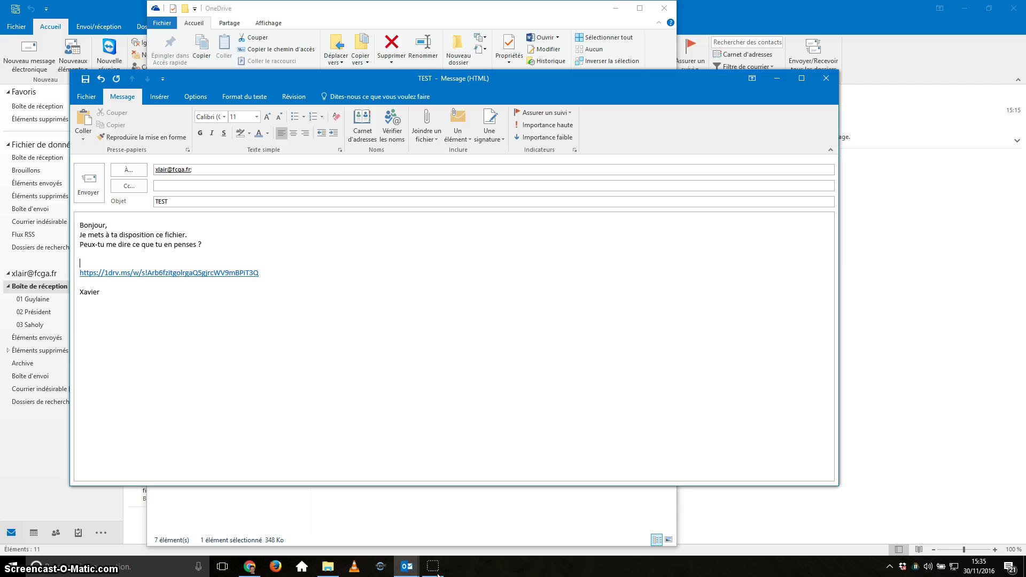
key(Return)
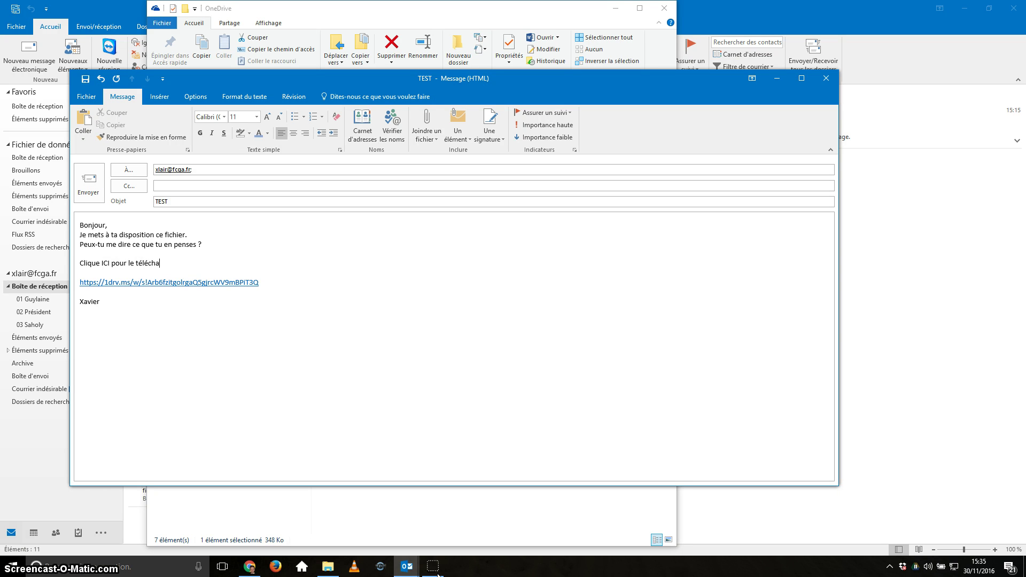
text(rge)
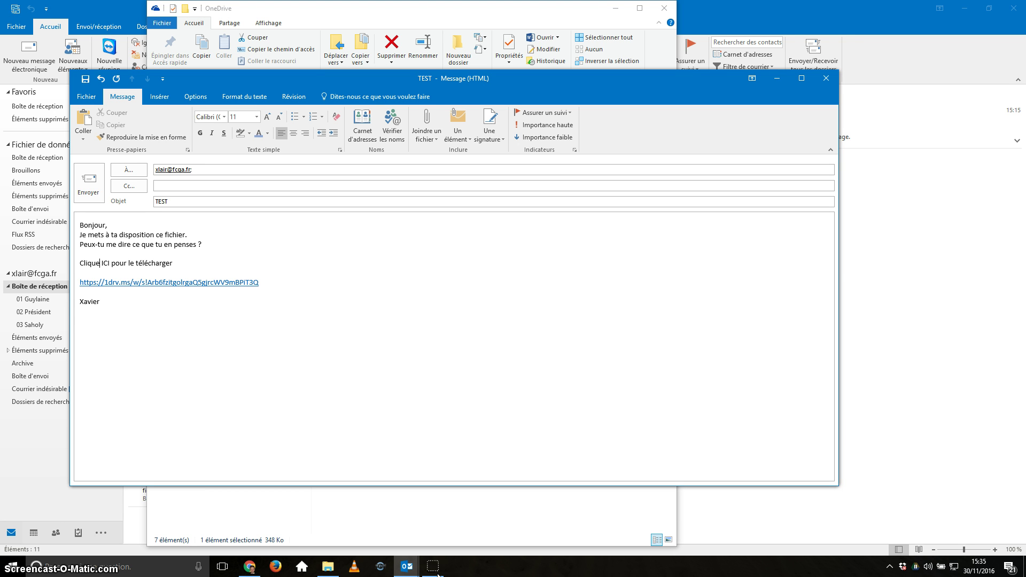
text(r)
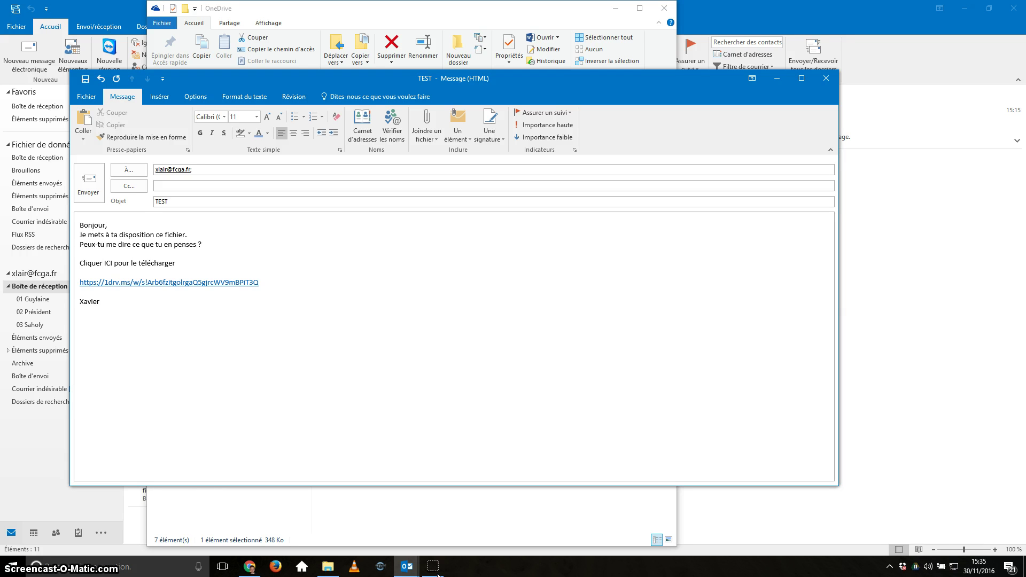
Step: Select the line 'Cliquer ICI pour le télécharger' and show the Insérer commands
key(ctrl+shift+Left)
key(ctrl+shift+Left)
key(ctrl+shift+Left)
key(ctrl+shift+Left)
key(ctrl+shift+Left)
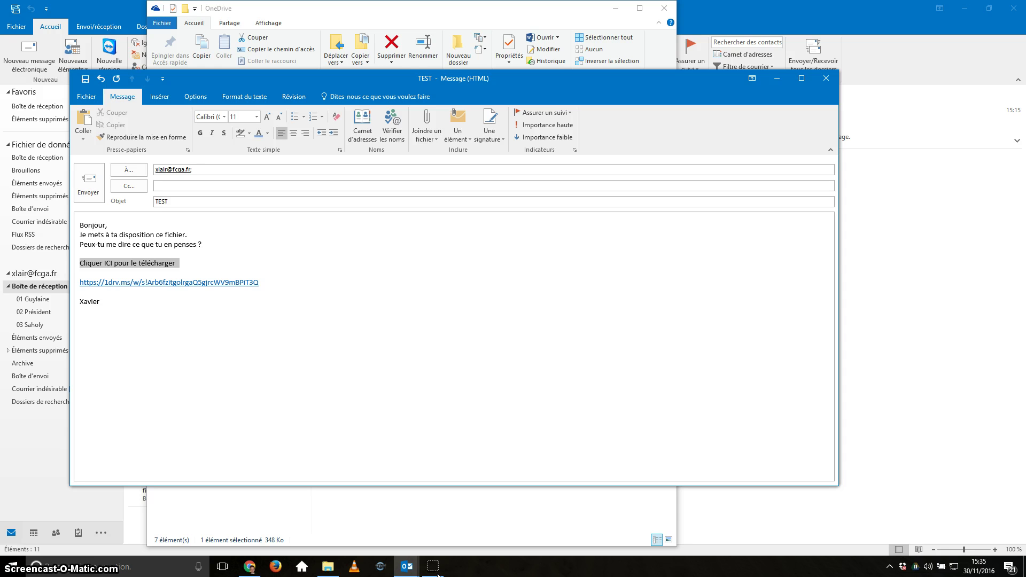
key(Left)
key(ctrl+shift+Right)
key(ctrl+shift+Right)
key(ctrl+shift+Right)
key(ctrl+shift+Right)
key(ctrl+shift+Right)
click(159, 97)
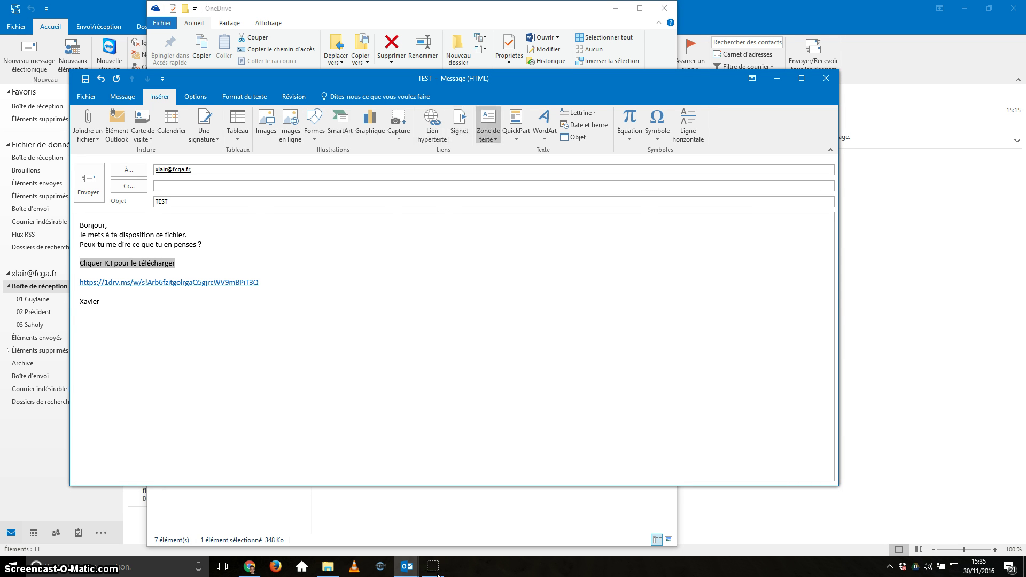
Step: Hyperlink 'Cliquer ICI pour le télécharger' to the pasted OneDrive address
click(432, 125)
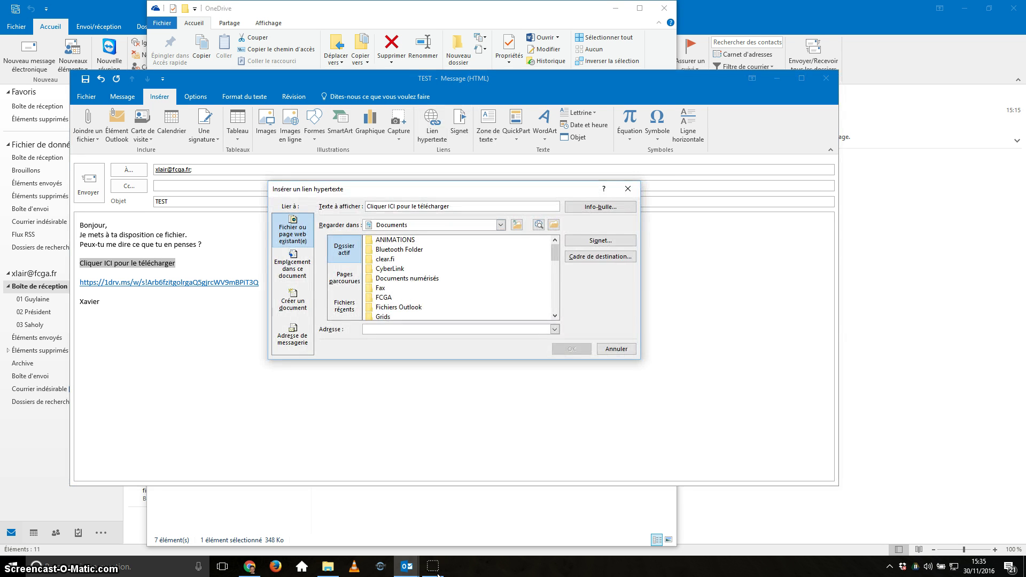
key(Return)
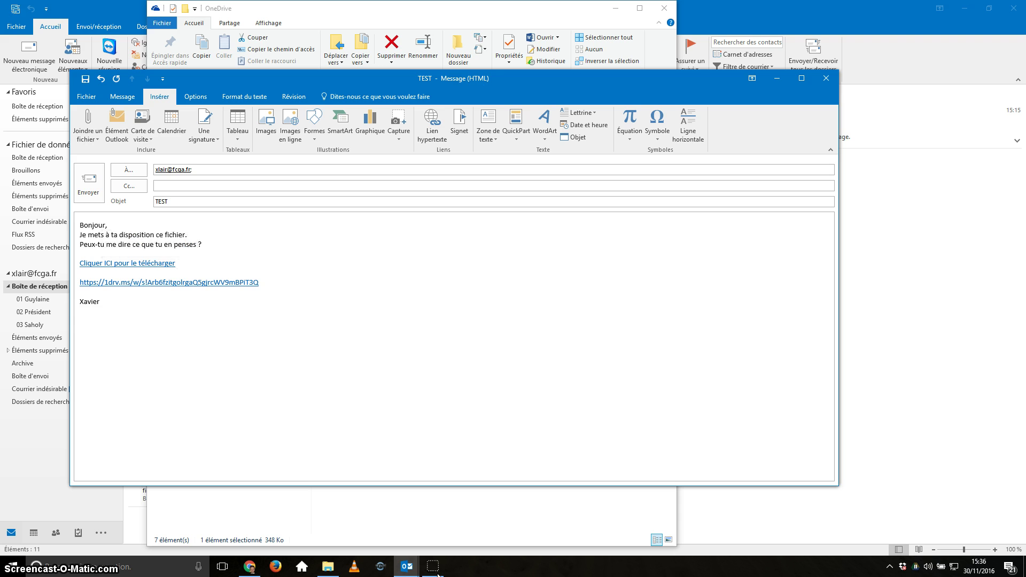
Step: Delete the bare OneDrive URL line and its leftover blank line
drag(260, 283, 79, 283)
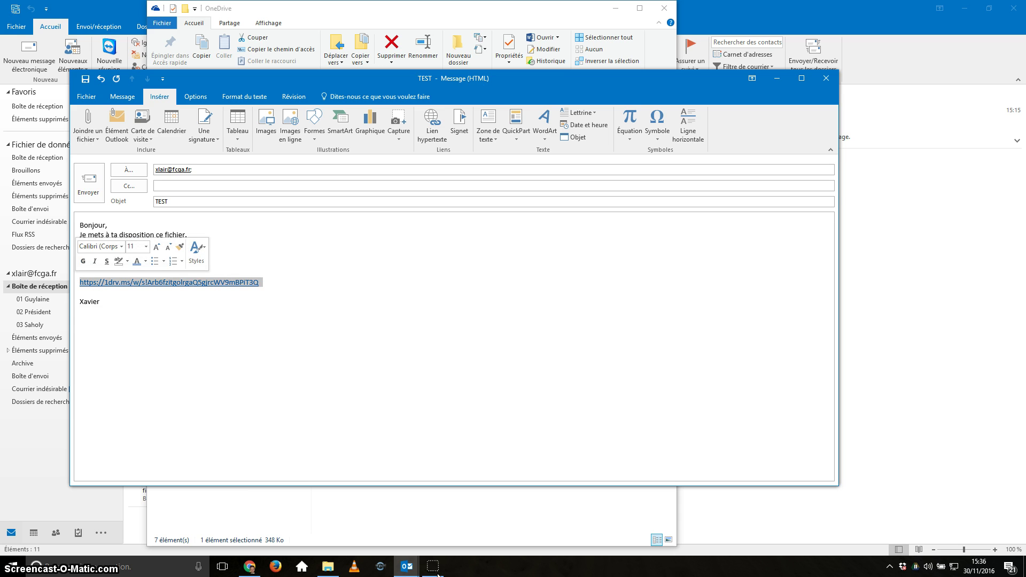
key(Delete)
key(BackSpace)
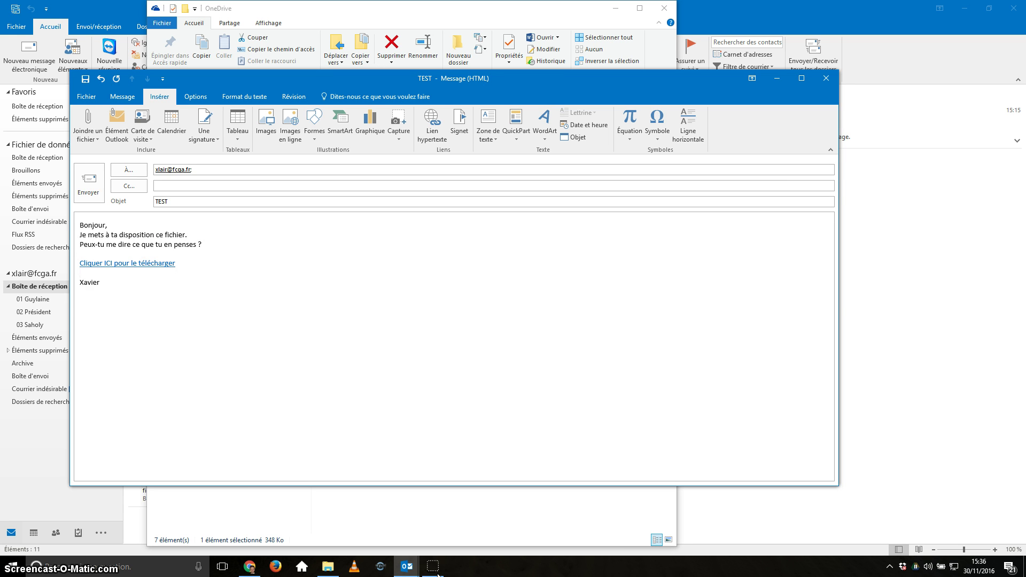
key(Down)
key(End)
Step: Test that the link opens calameo.docx in Word Online, then close the browser window
ctrl+click(168, 263)
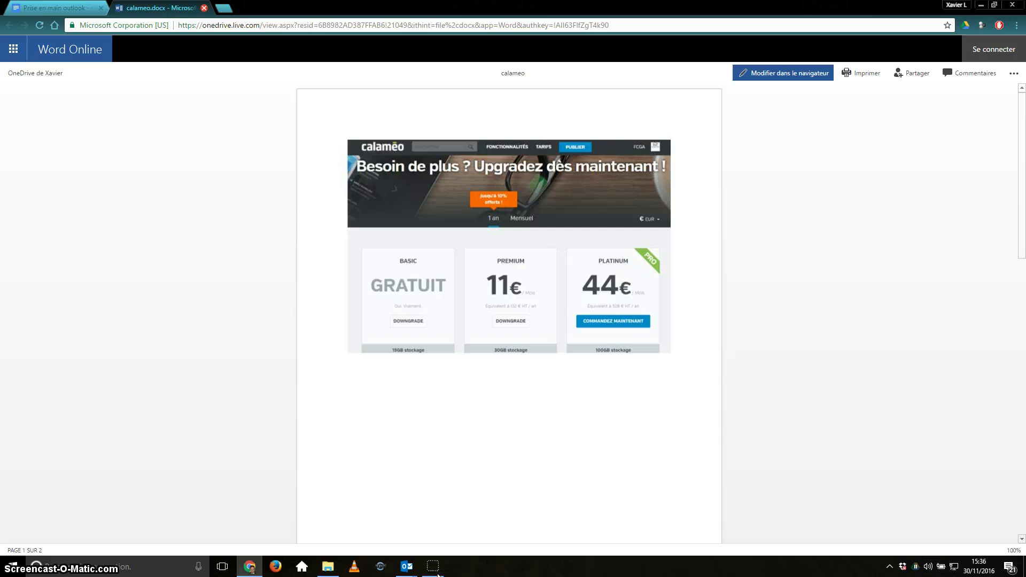
key(ctrl+w)
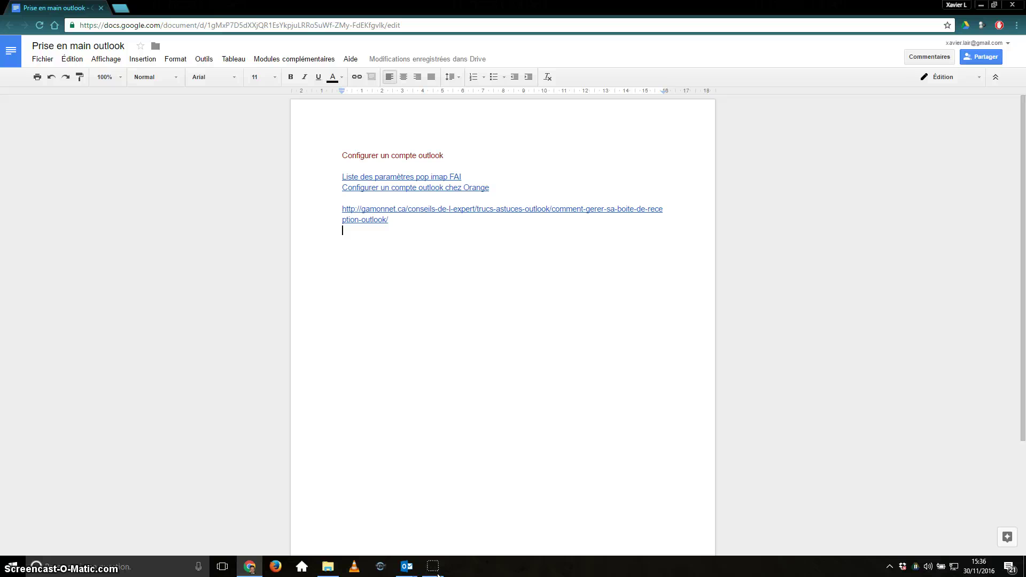
click(407, 566)
click(463, 513)
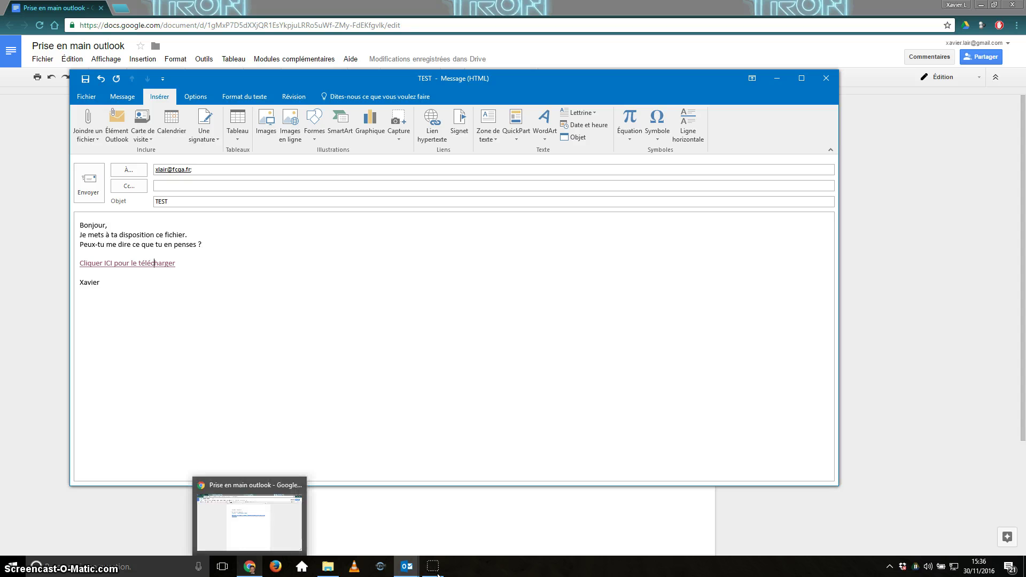
right_click(250, 566)
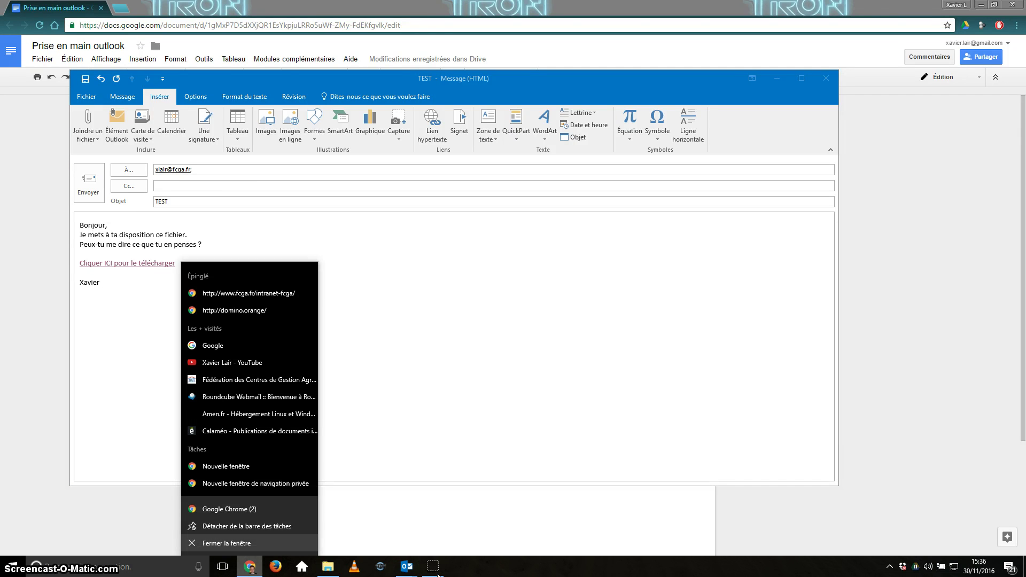
key(Return)
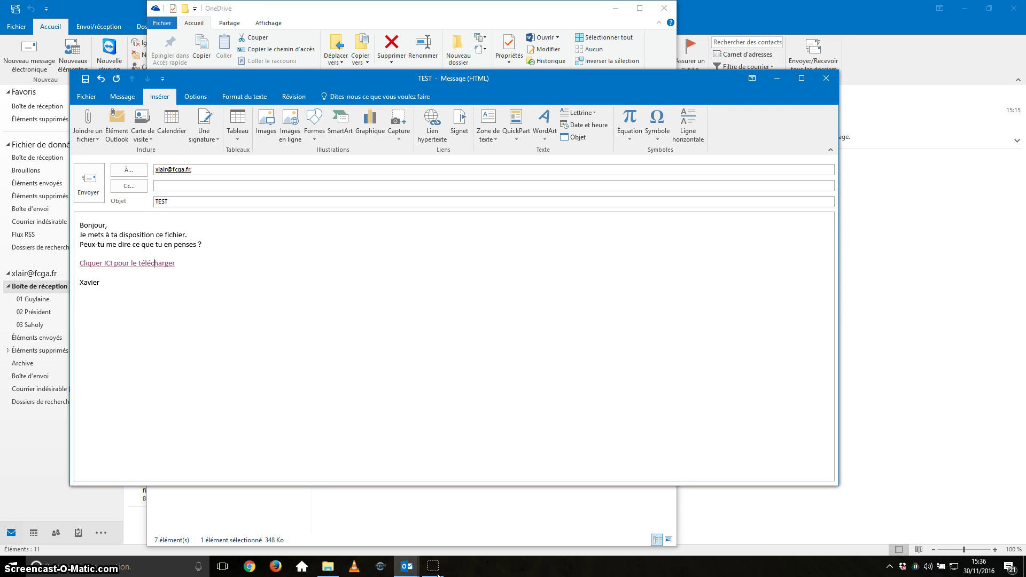
Step: In File Explorer, go to the Google Drive Professionel folder
key(alt+Tab)
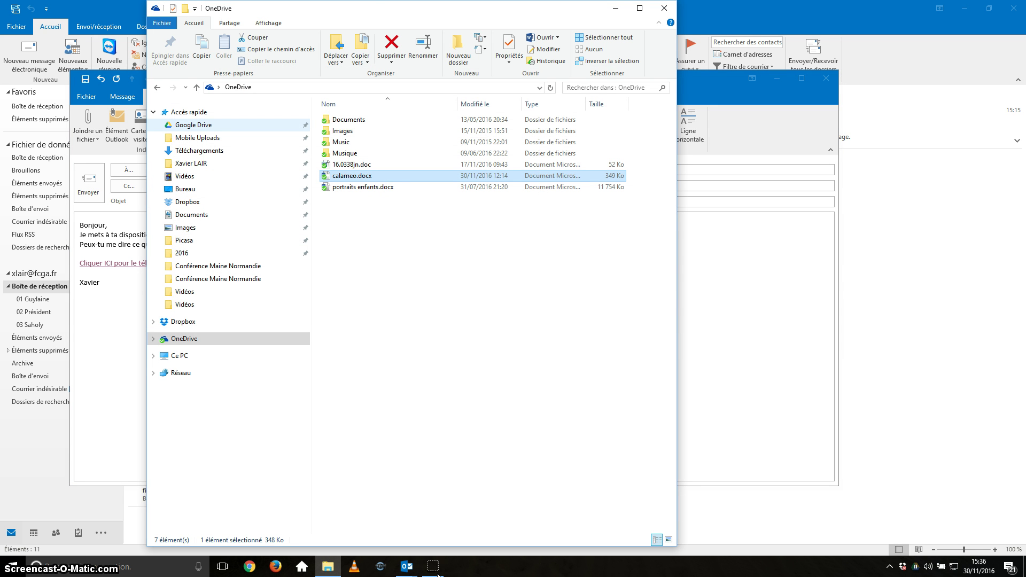
click(194, 125)
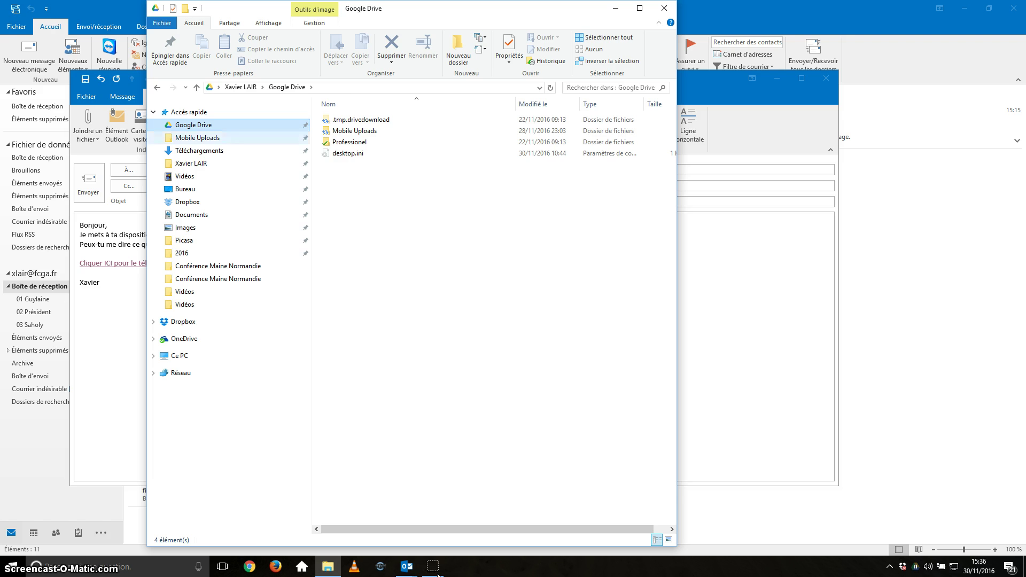
double_click(351, 142)
scroll(482, 316, down, 1)
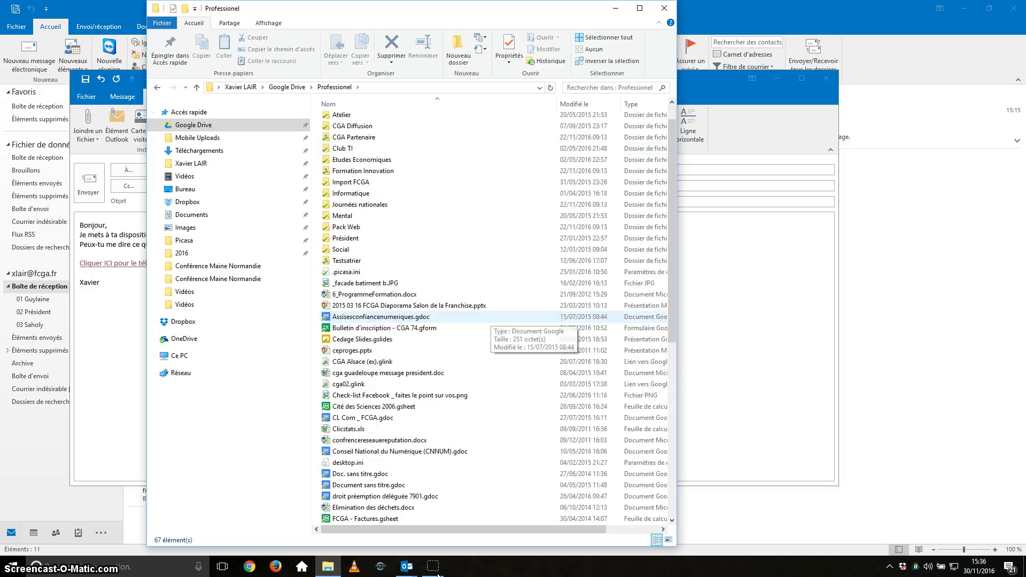
click(374, 294)
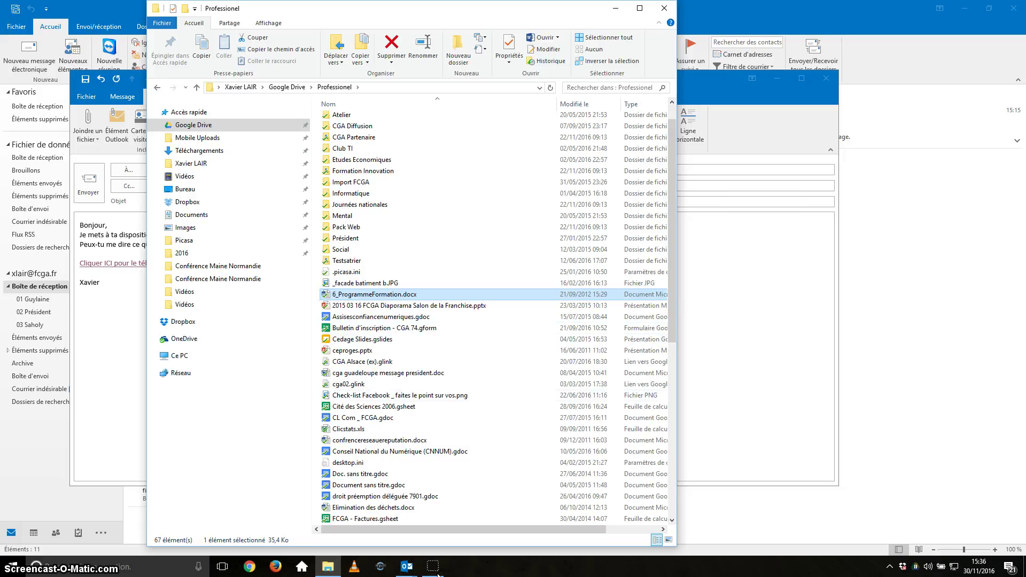
Step: Open Google Drive sharing for Assisesconfiancenumeriques.gdoc to get its link, then return to Outlook
click(381, 317)
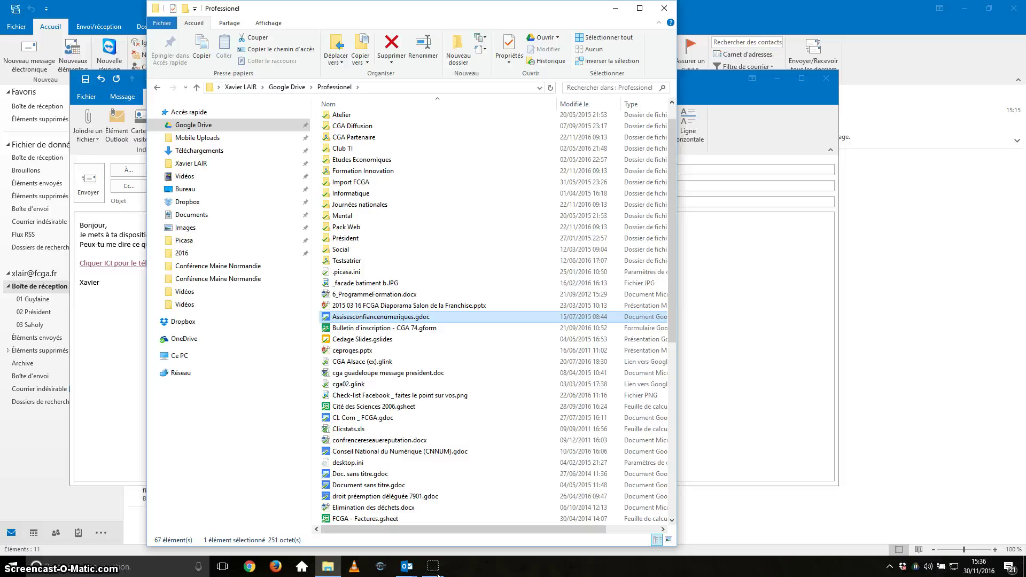
right_click(398, 318)
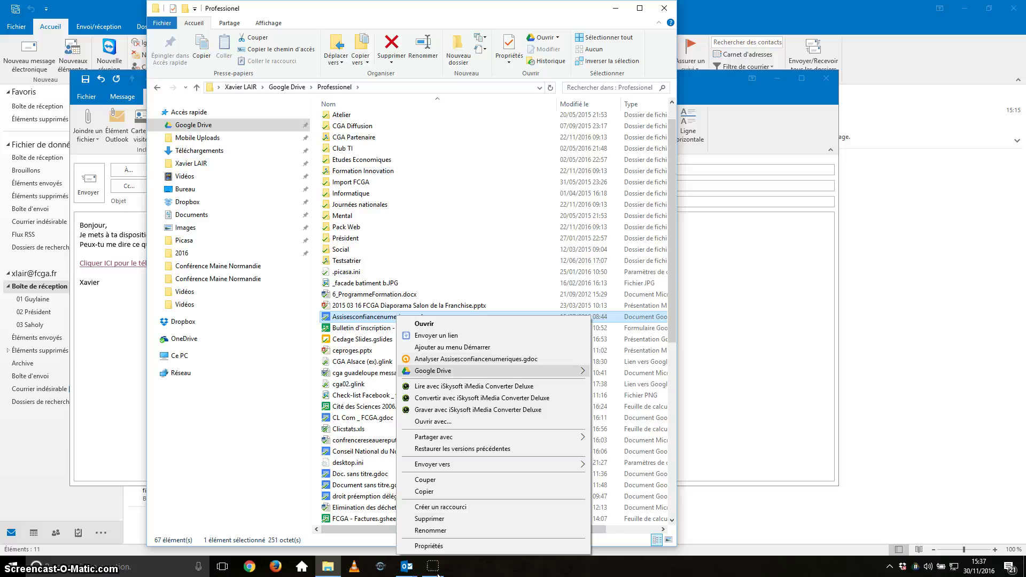
mouse_move(454, 371)
click(621, 372)
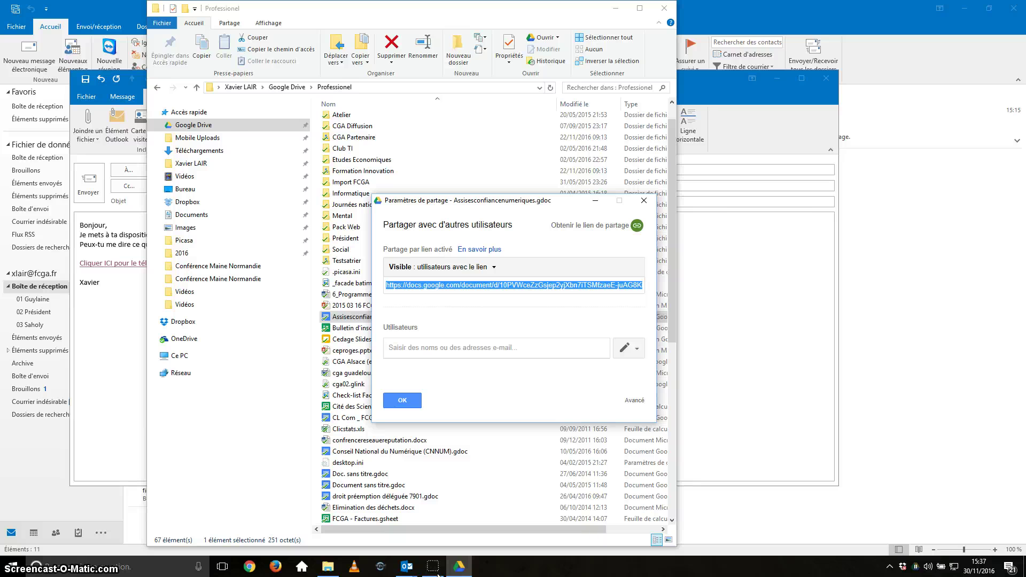
key(alt+Tab)
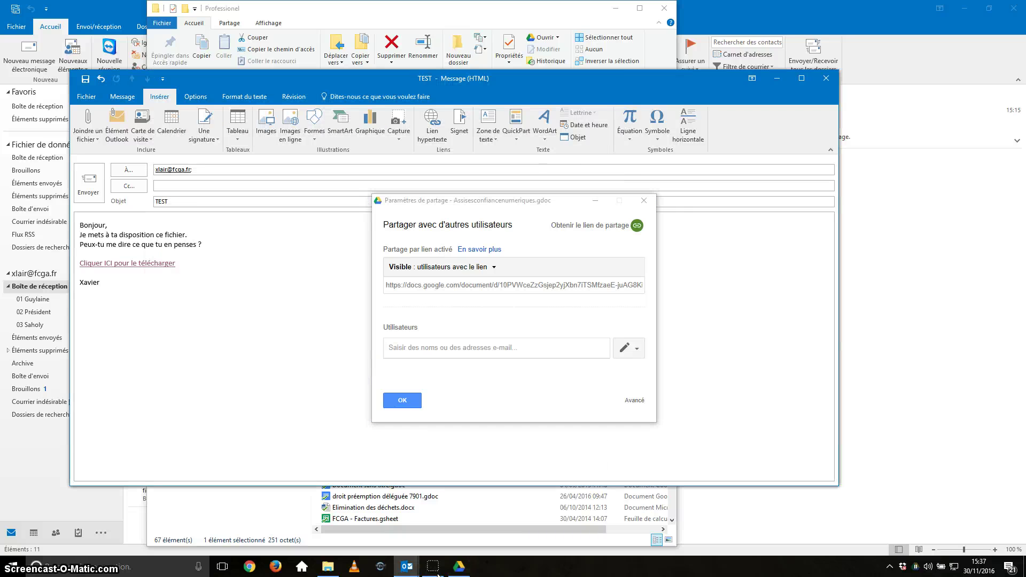
Step: Paste the Google Docs sharing link on a new line above the signature
key(Return)
key(Return)
key(Up)
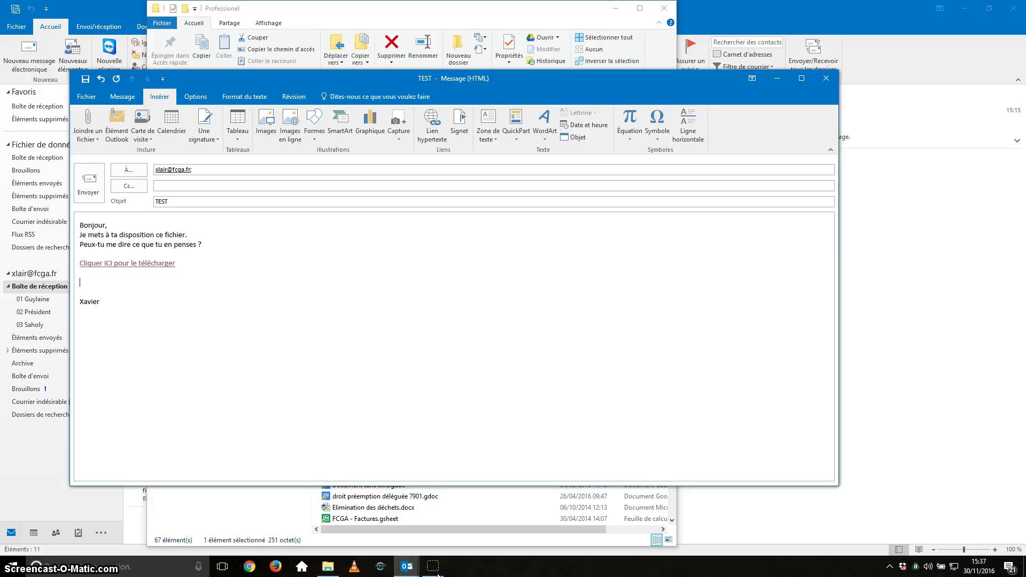
key(Return)
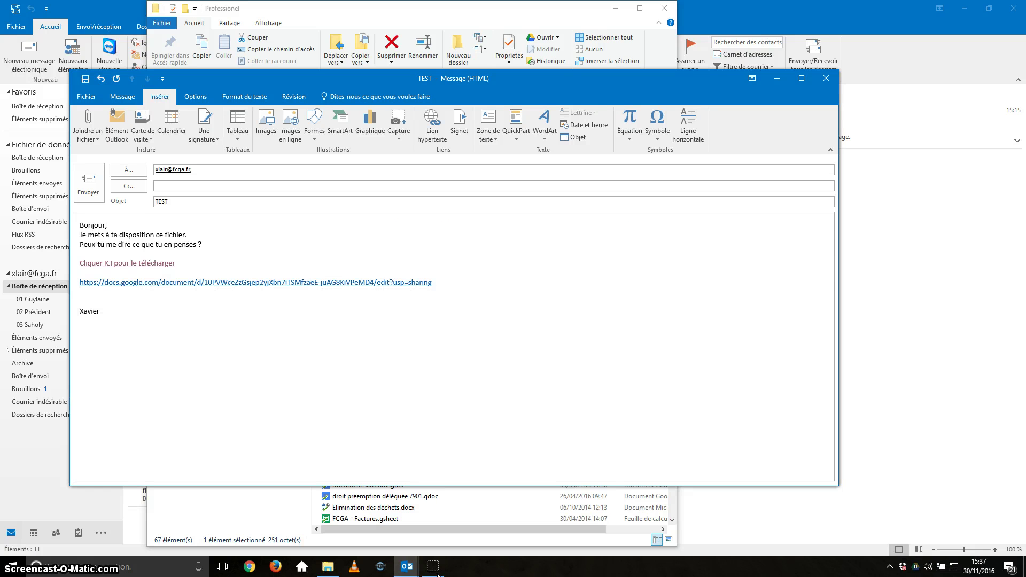
key(Up)
key(Up)
Step: Retarget the 'Cliquer ICI pour le télécharger' link to the Google Docs address and delete the URL line
key(ctrl+shift+Left)
key(ctrl+shift+Left)
key(ctrl+shift+Left)
key(ctrl+shift+Left)
key(ctrl+shift+Left)
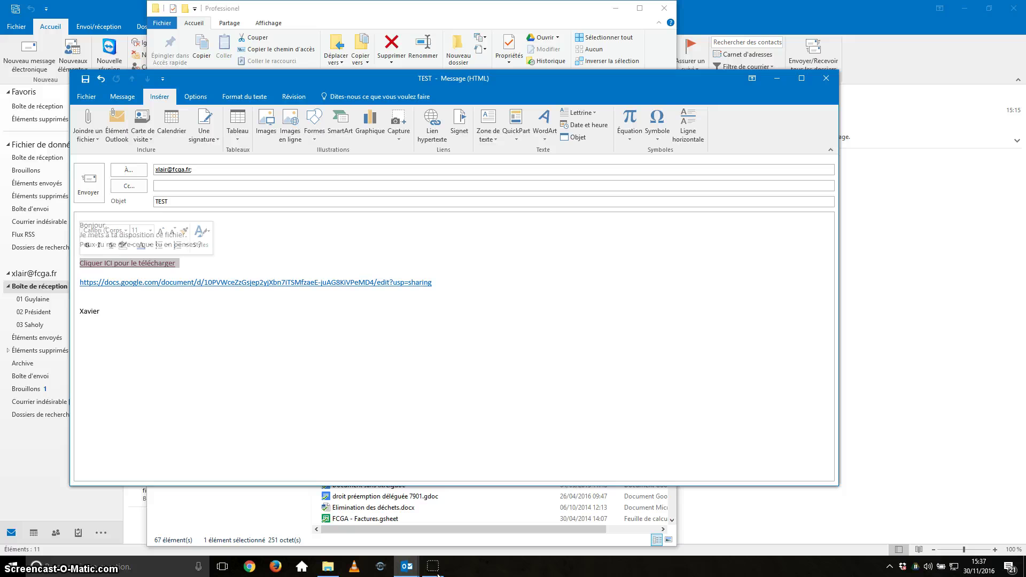
key(End)
key(ctrl+shift+Left)
key(ctrl+shift+Left)
key(ctrl+shift+Left)
key(ctrl+shift+Left)
key(ctrl+shift+Left)
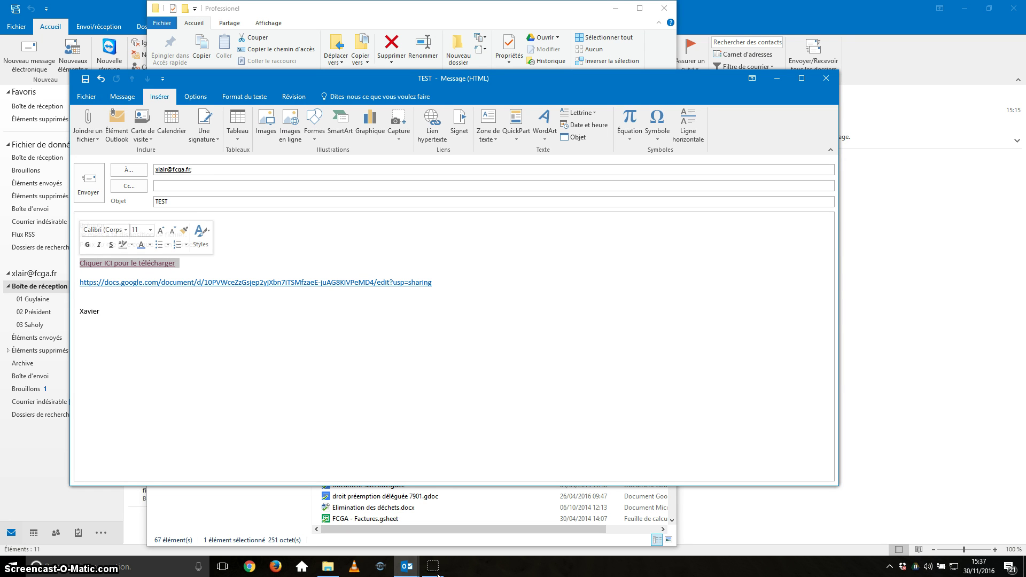
key(Home)
key(shift+Right)
key(shift+Right)
key(shift+Right)
key(shift+Right)
key(shift+Right)
key(shift+Right)
key(shift+Right)
key(shift+Right)
key(shift+Right)
key(shift+Right)
key(shift+Right)
key(shift+Right)
key(shift+Right)
key(shift+Right)
key(shift+Right)
key(shift+Right)
key(shift+Right)
key(shift+Right)
key(shift+Right)
key(shift+Right)
key(shift+Right)
key(shift+Right)
key(shift+Right)
key(shift+Right)
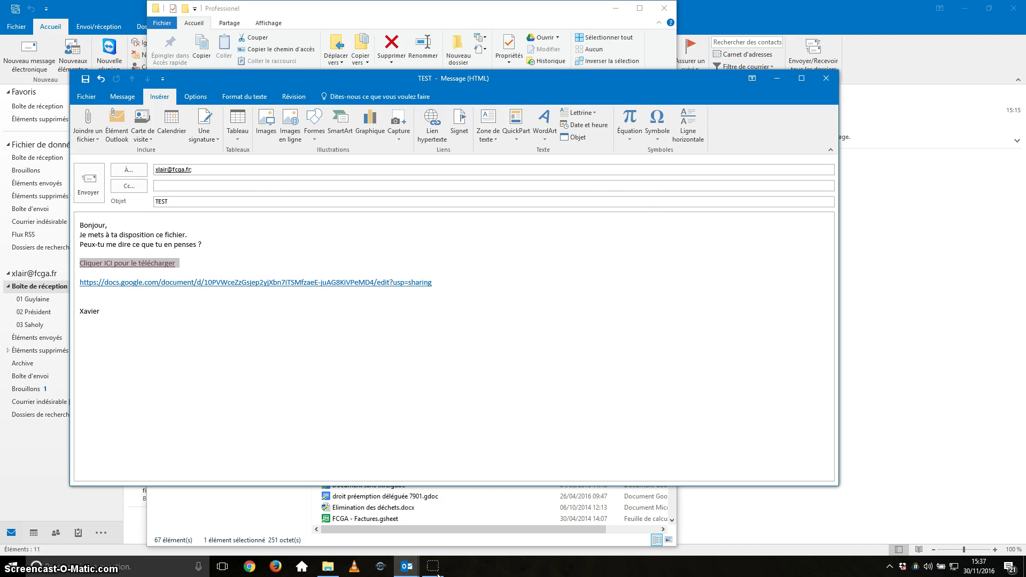
key(ctrl+k)
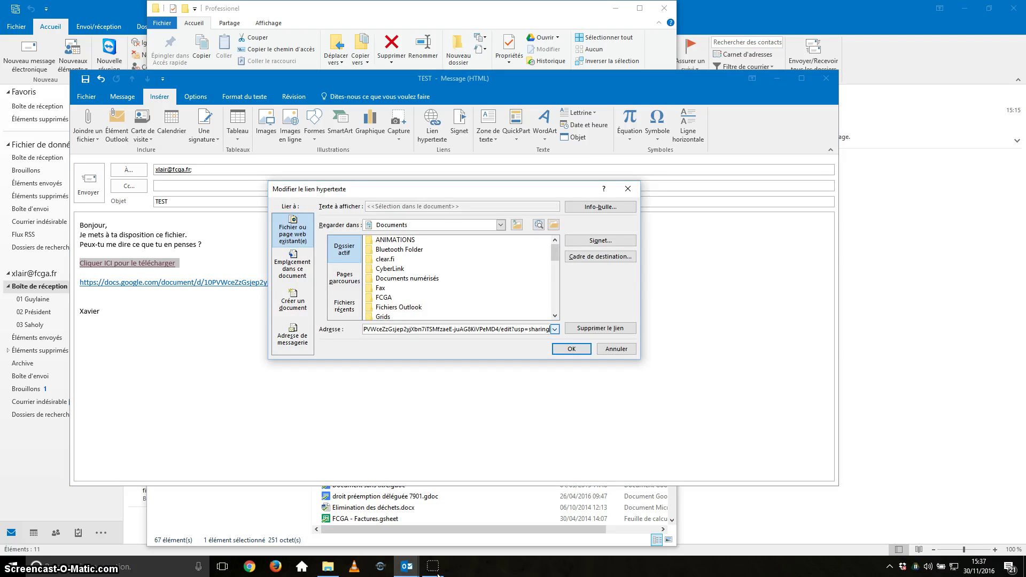
key(Return)
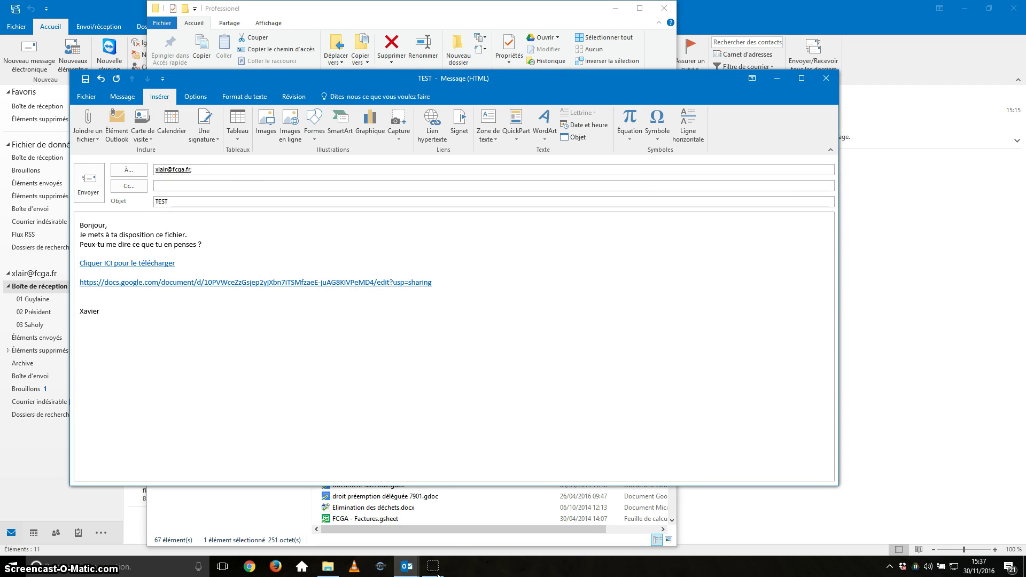
key(shift+Down)
key(Delete)
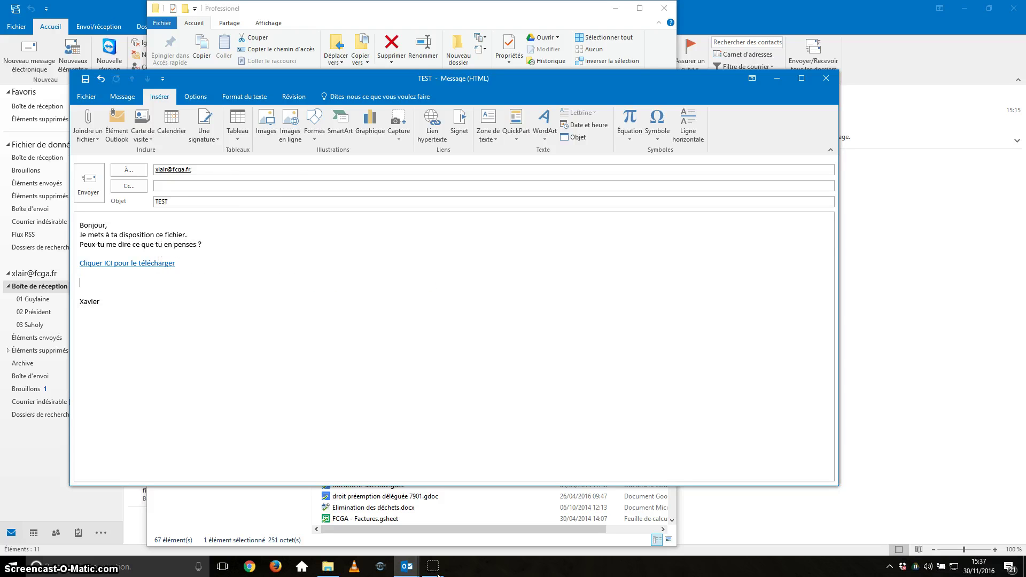
Step: Test that the link opens Assisesconfiancenumeriques in Google Docs, then remove a blank line
ctrl+click(168, 263)
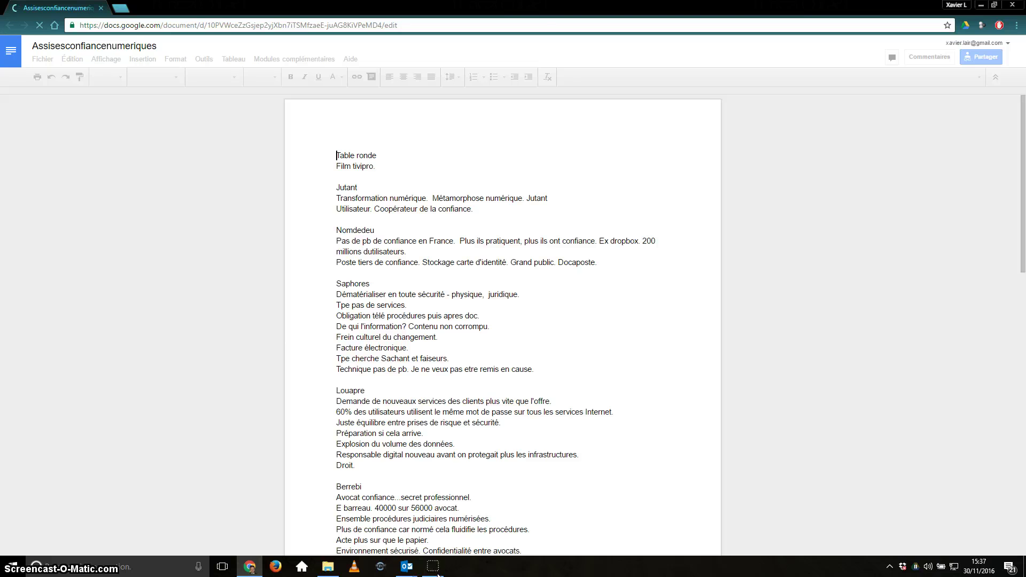
key(alt+Tab)
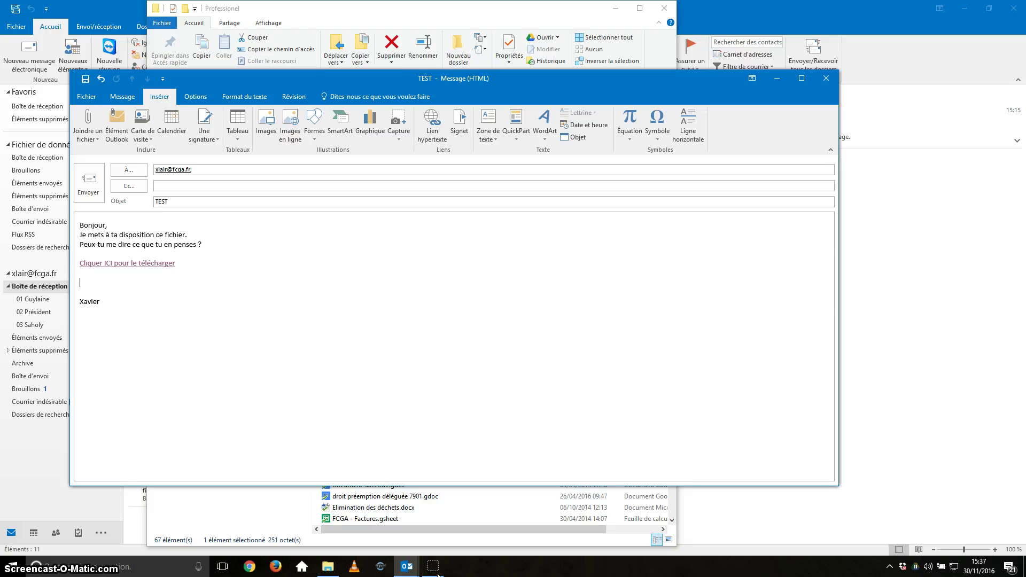
key(ctrl+z)
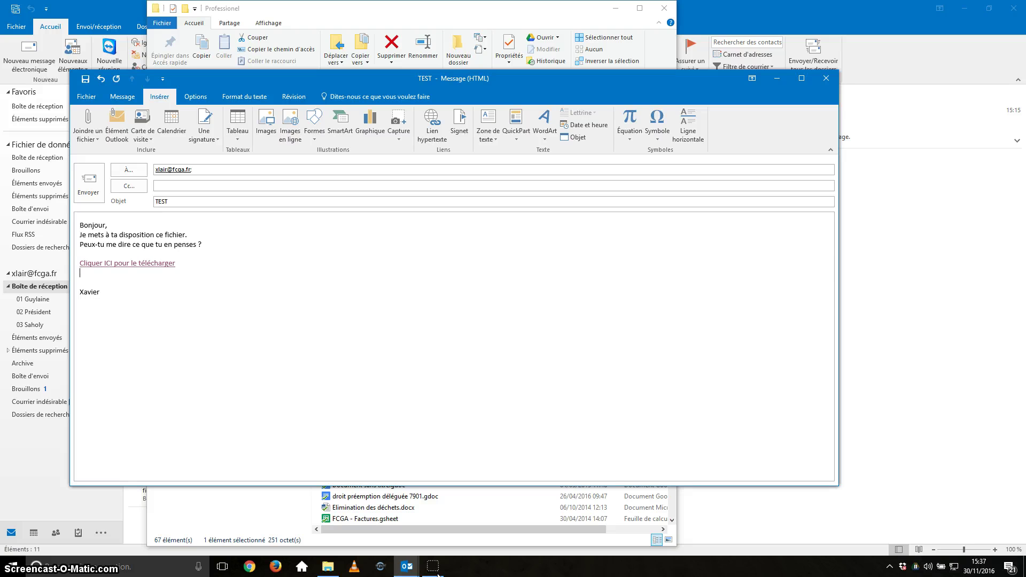